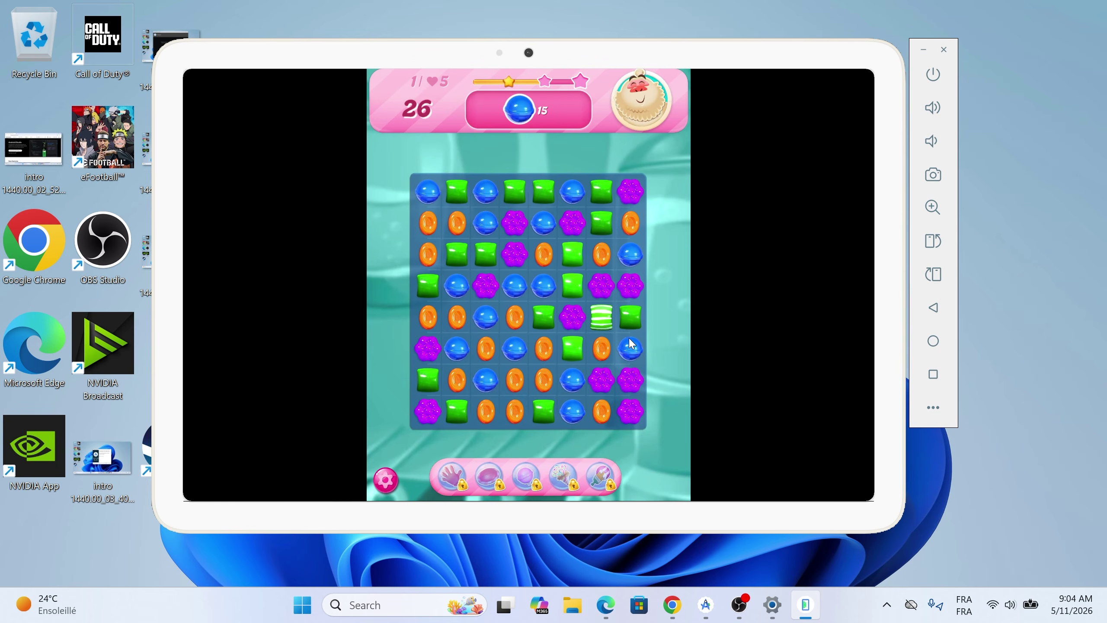
left_click_drag(575, 321, 585, 328)
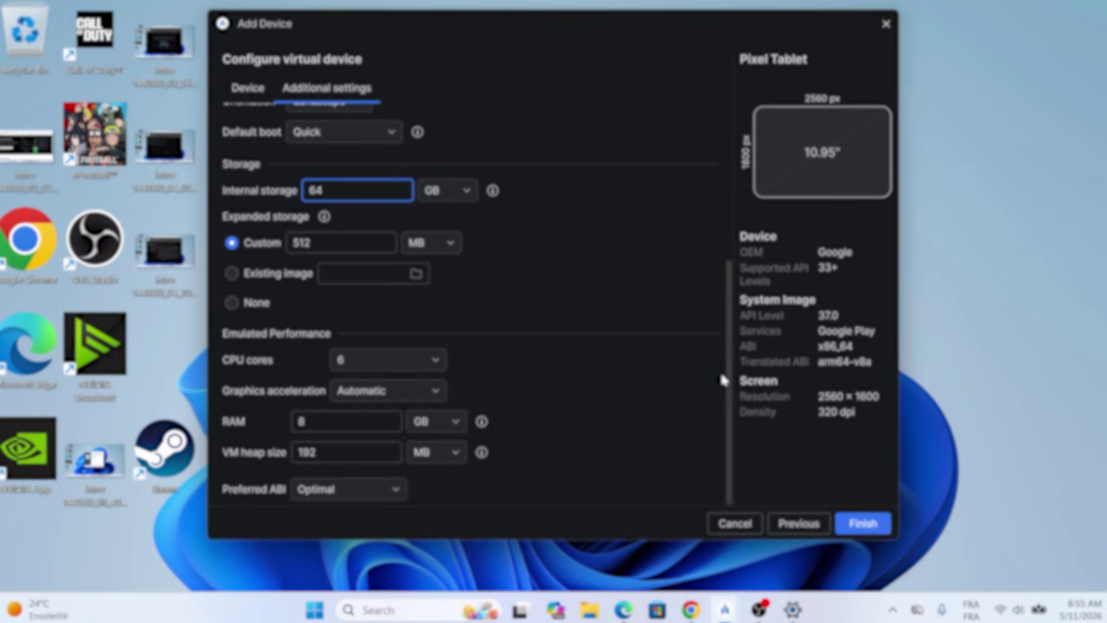
scroll(730, 386, "up", 2)
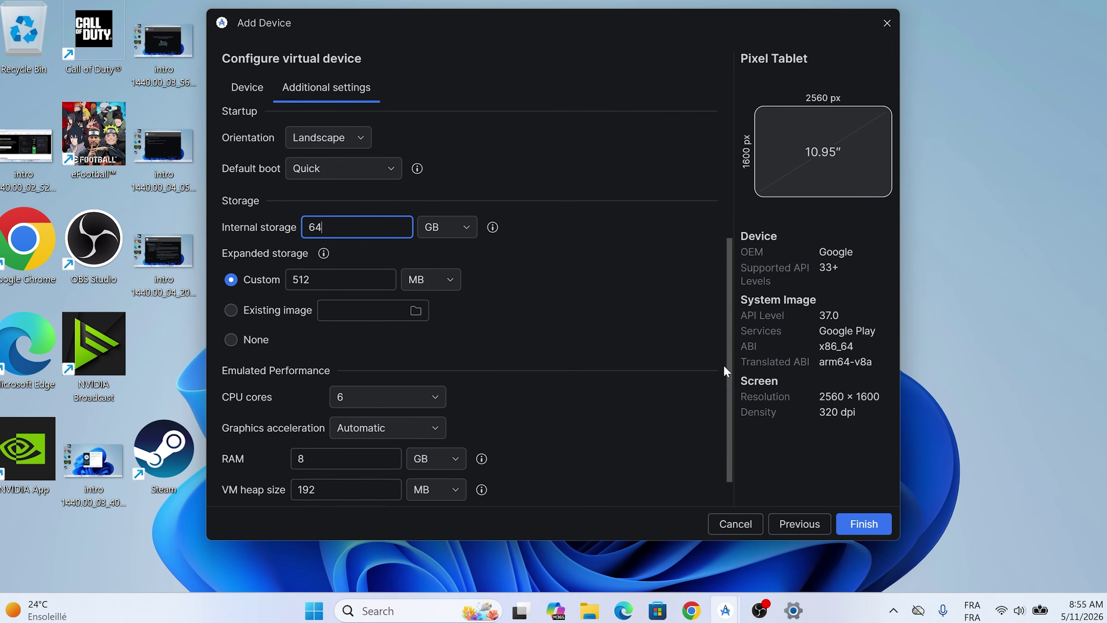
scroll(720, 351, "up", 3)
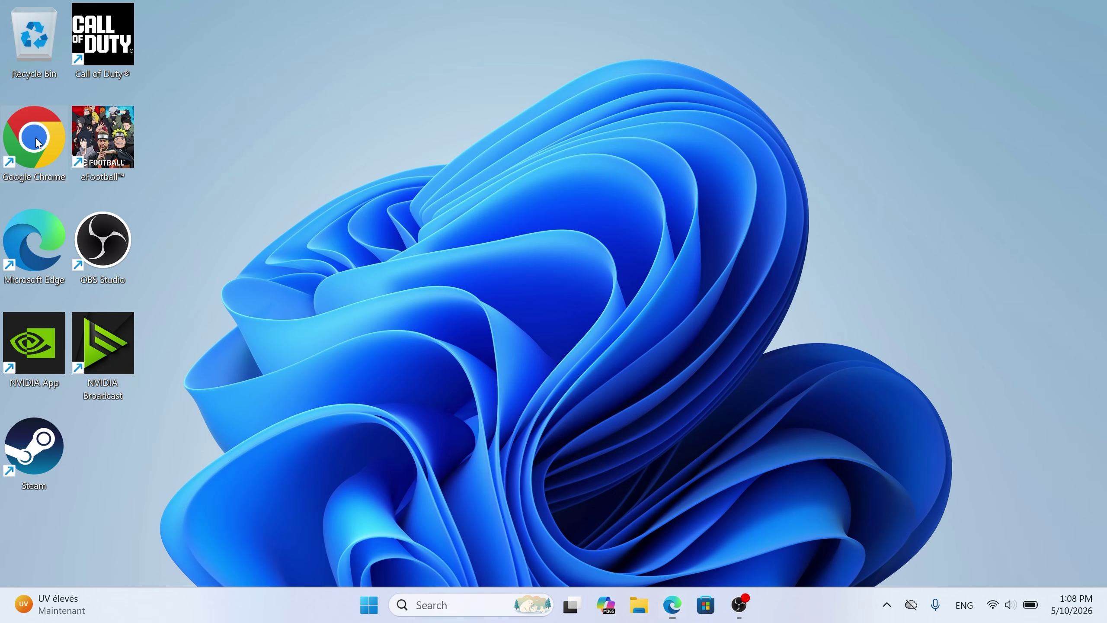
Open Chrome, search Google for "qndroid studio" and open the Android Developers result "Download Android Studio & App Tools".
double_click(34, 139)
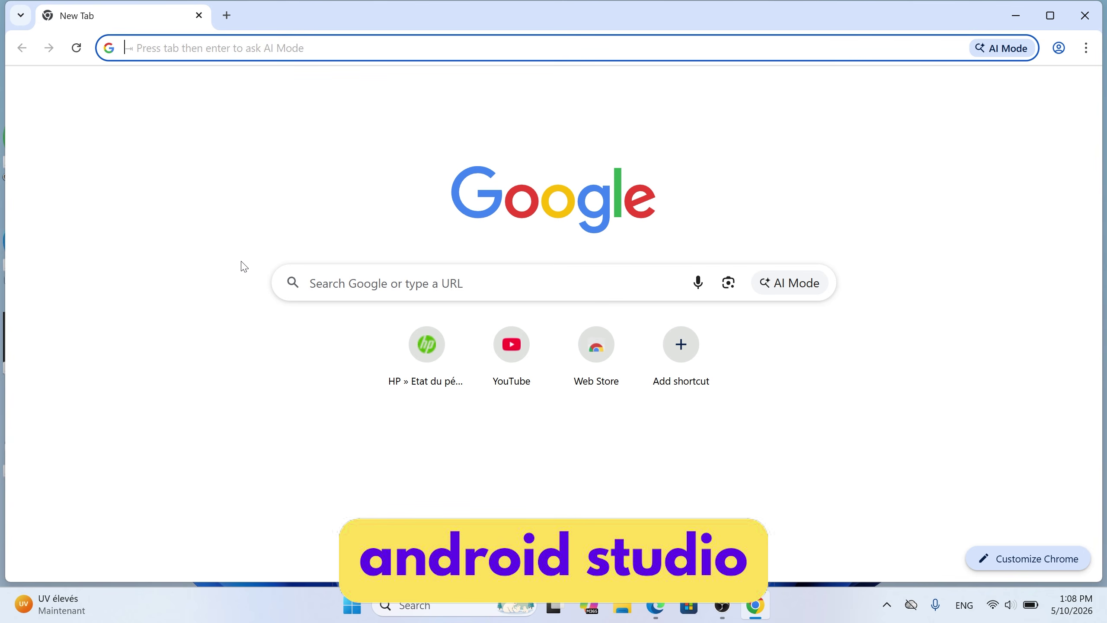
type("qnd")
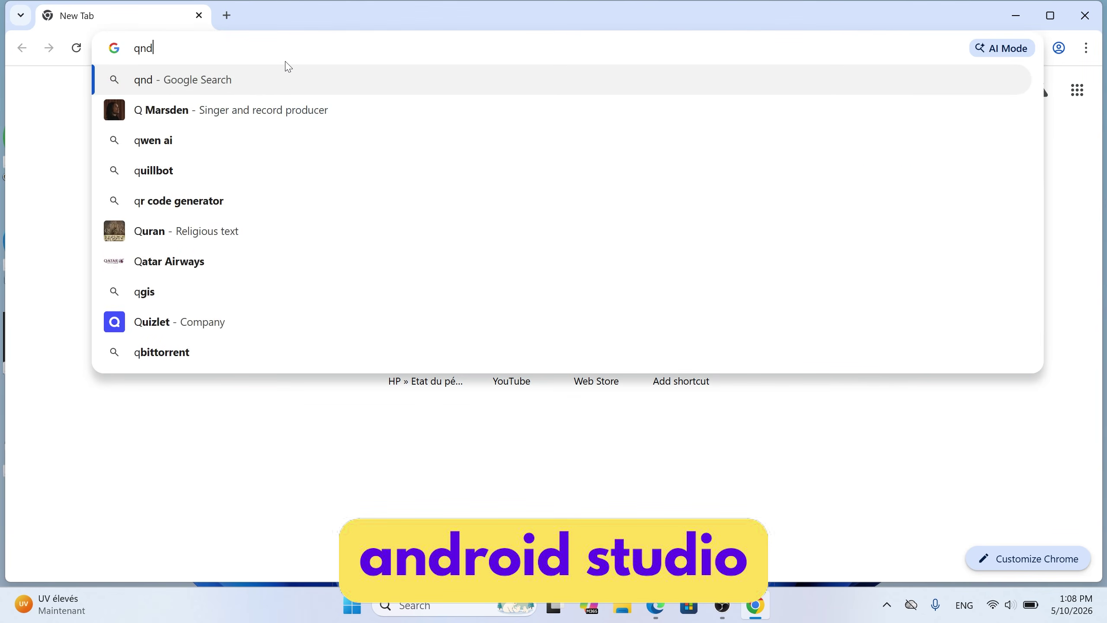
type("roid studi")
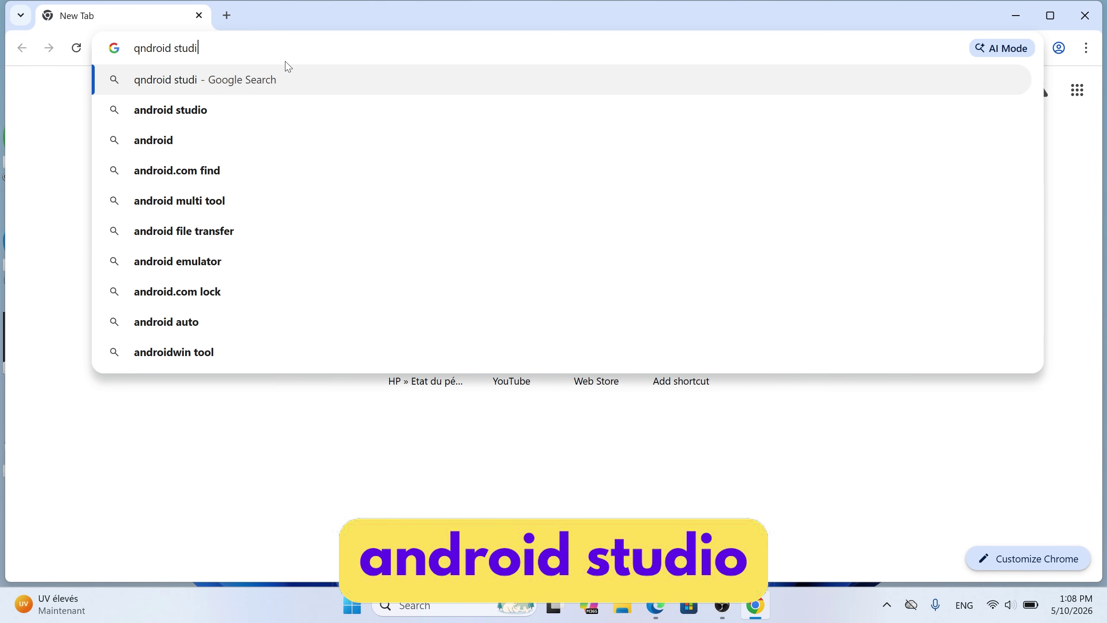
type("o")
key("Return")
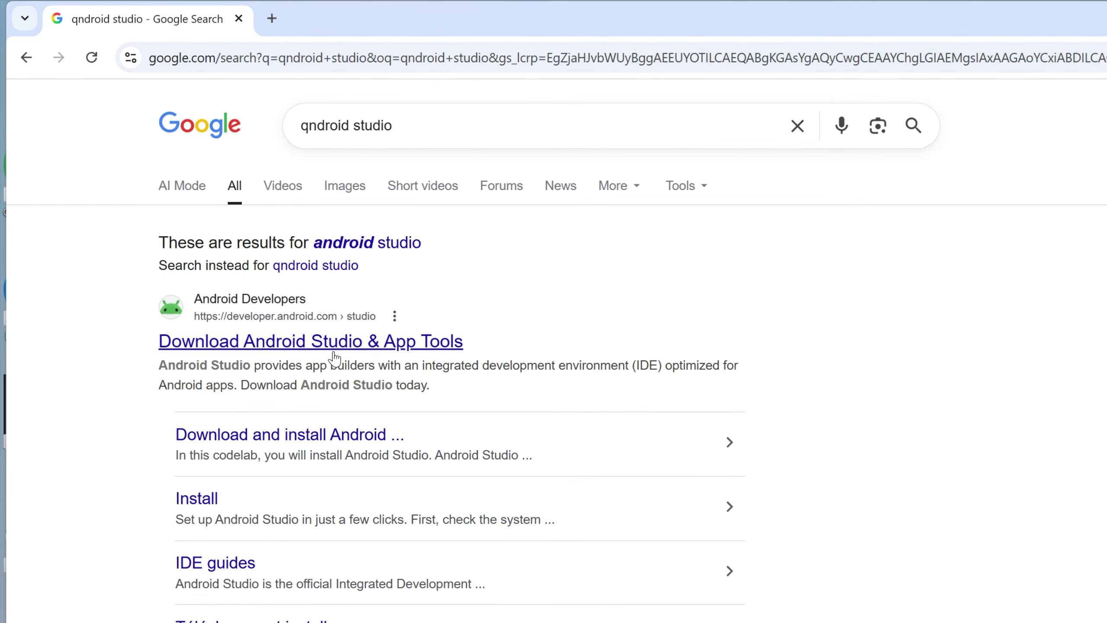
left_click(334, 349)
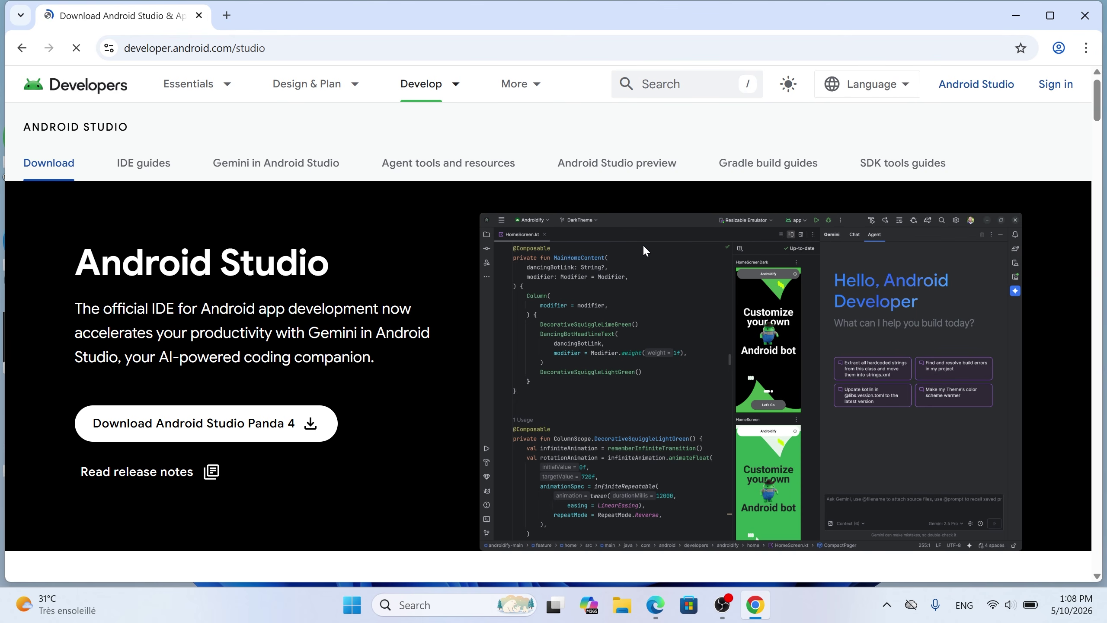
Download the Android Studio Panda 4 | 2025.3.4 Patch 1 installer for Windows, agreeing to the terms and conditions.
scroll(649, 244, "down", 1)
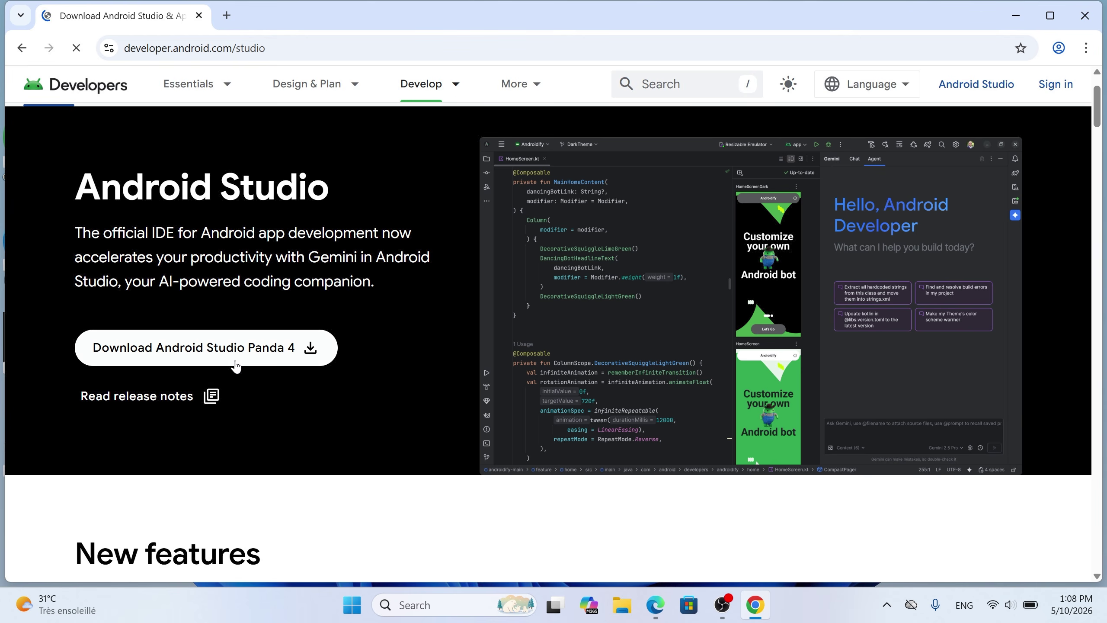
left_click(212, 355)
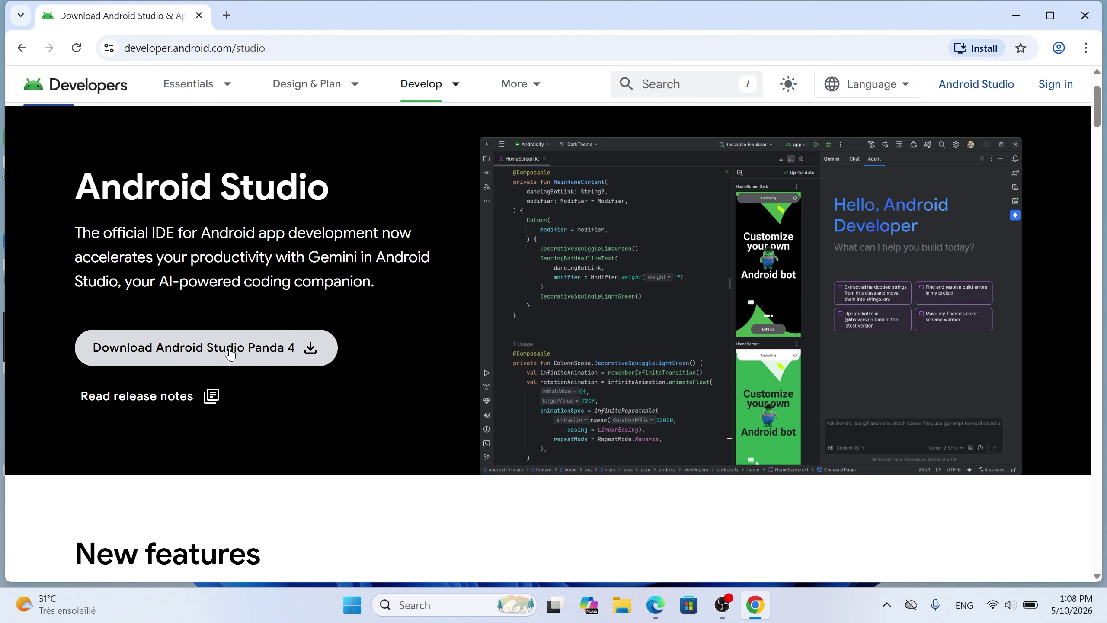
left_click(253, 359)
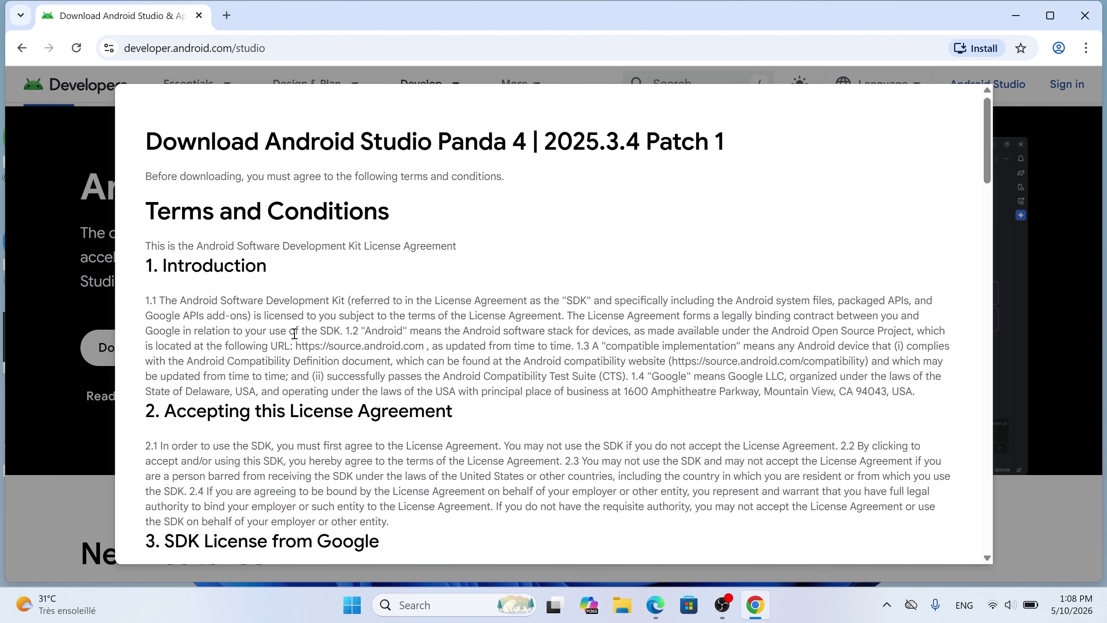
scroll(294, 334, "down", 20)
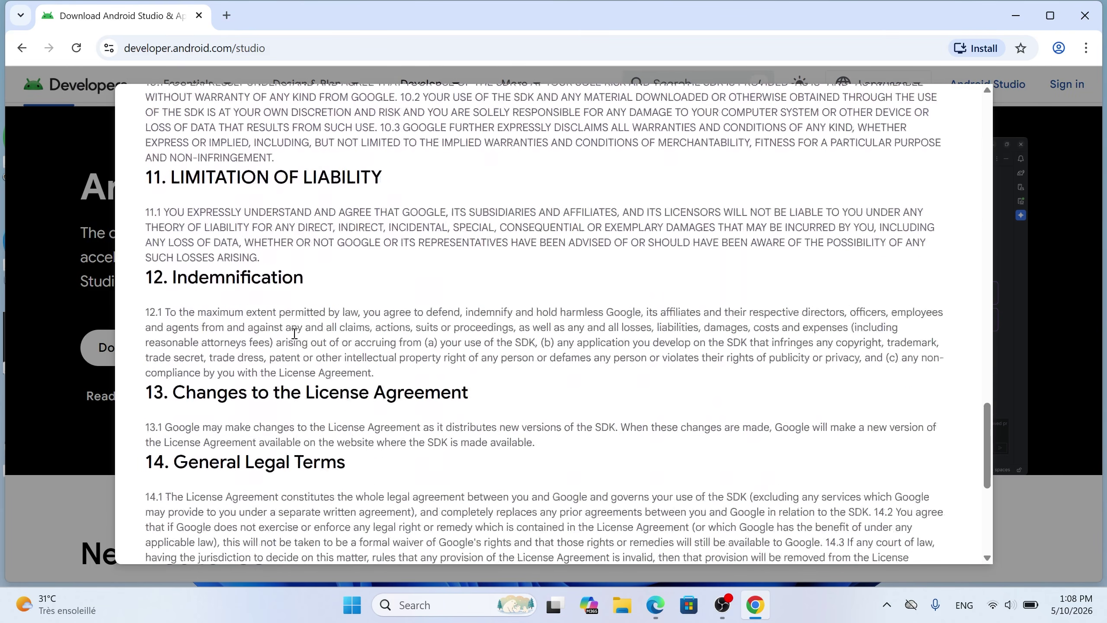
scroll(295, 333, "down", 7)
left_click(279, 444)
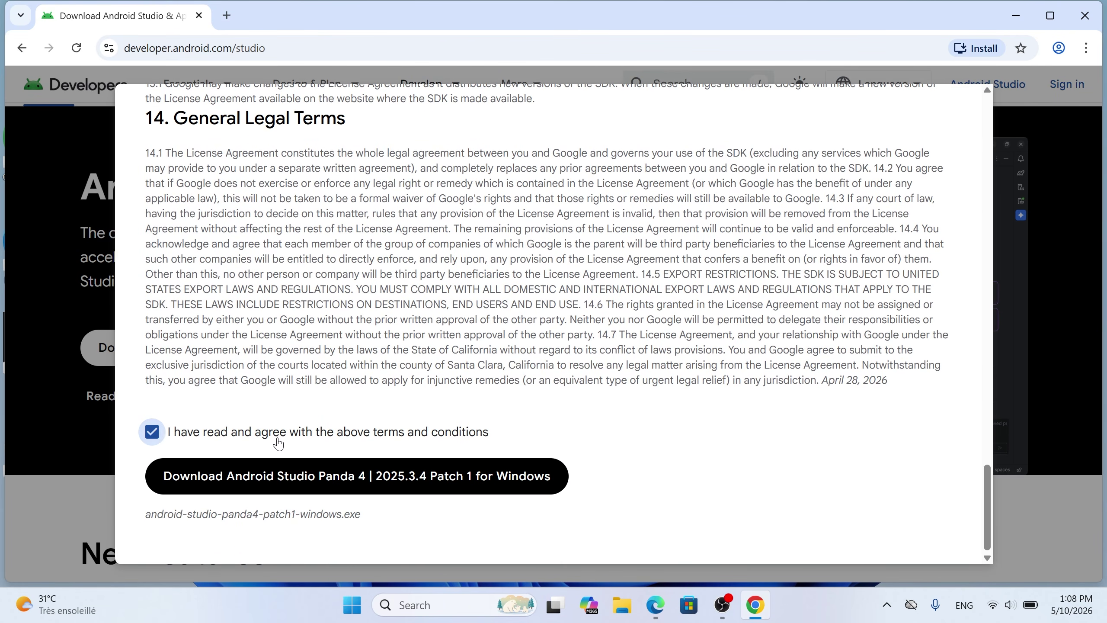
left_click(235, 476)
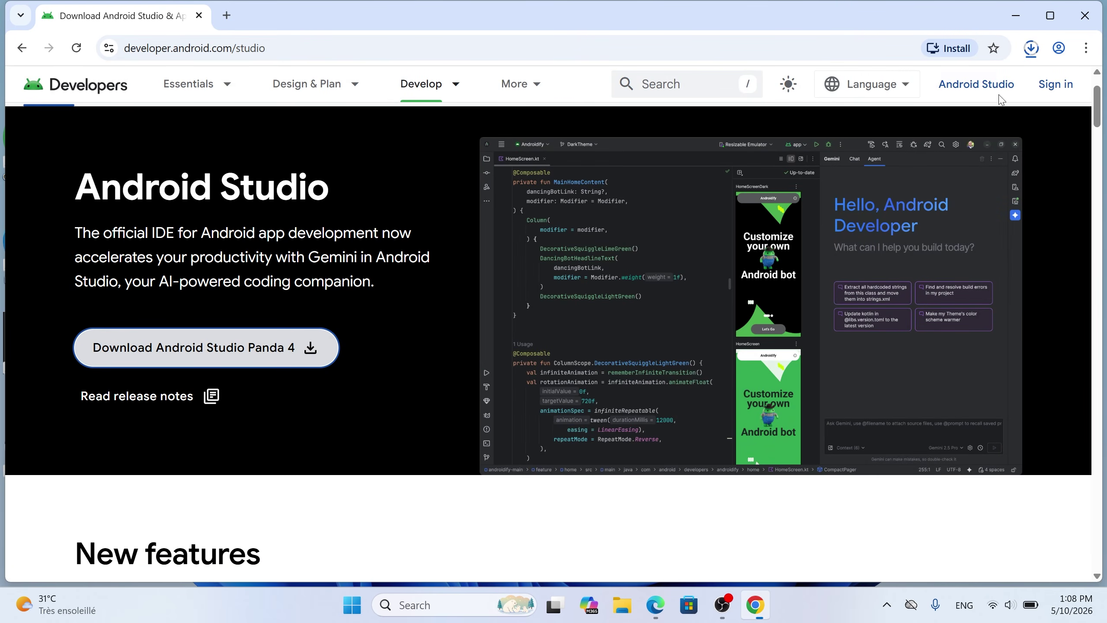
Check the installer's progress in the recent download history until it is done and minimize the browser.
left_click(1030, 49)
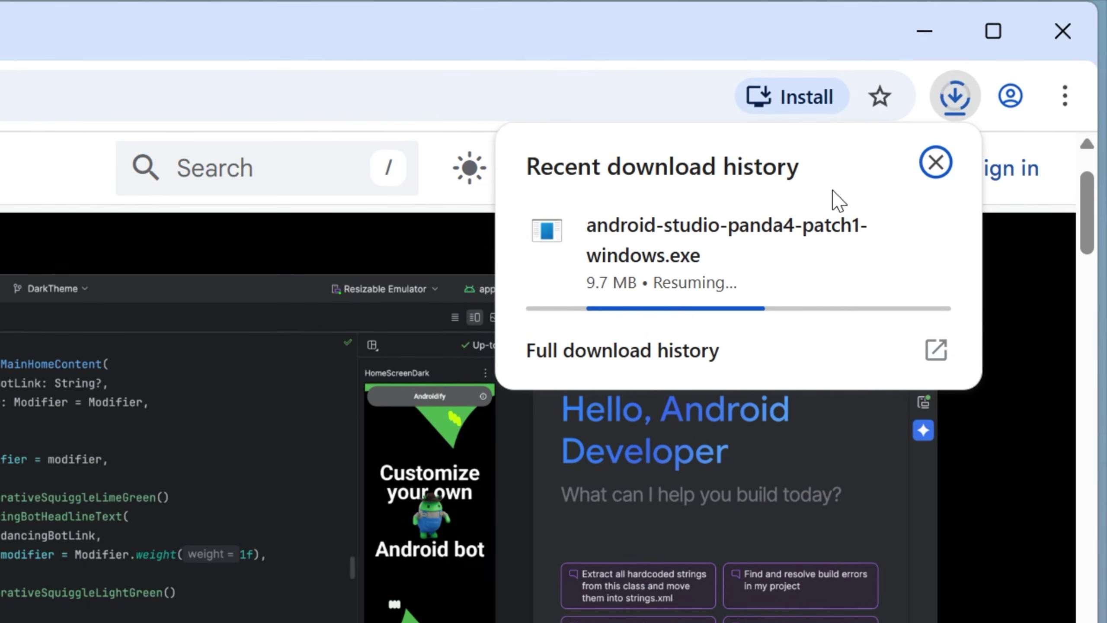
mouse_move(871, 190)
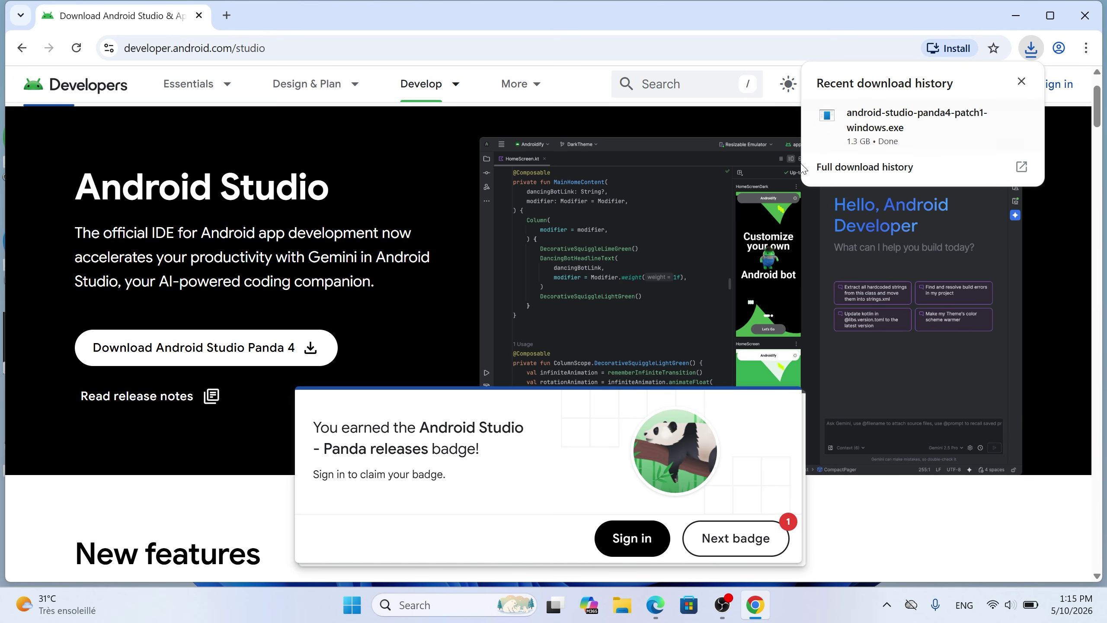
left_click(1013, 17)
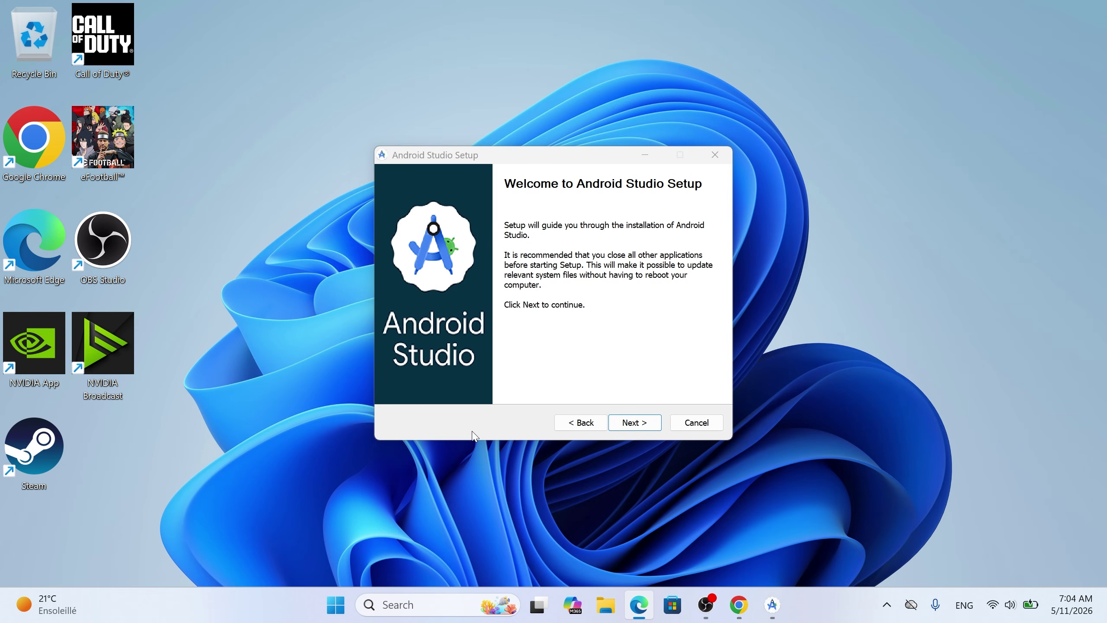
Install Android Studio with the default components, install location and Start Menu folder, and have it start on finishing.
left_click(635, 422)
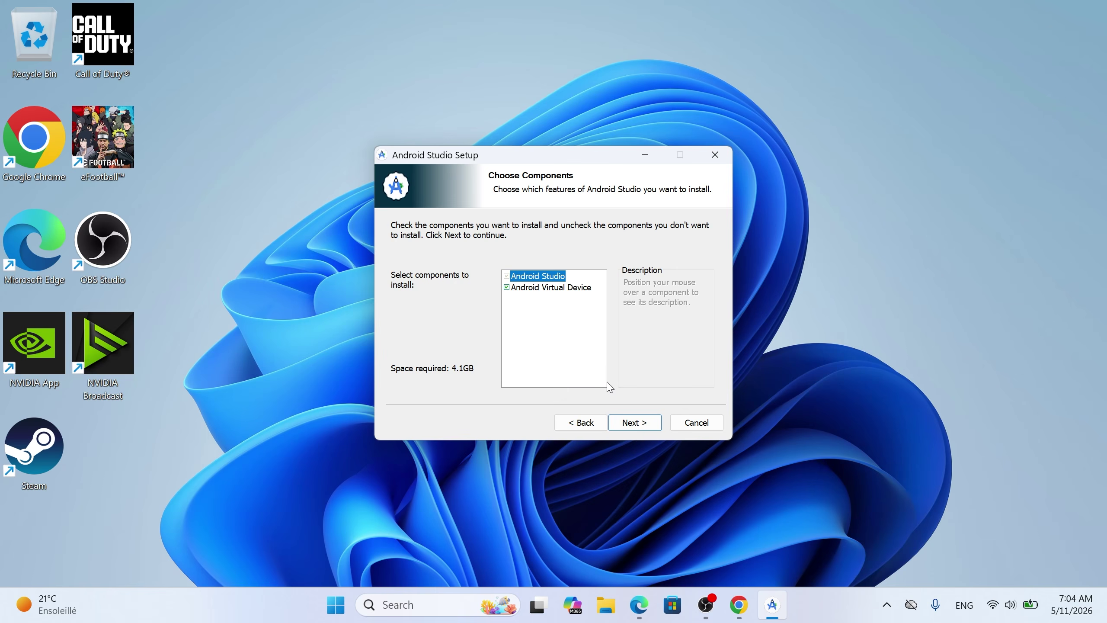
left_click(635, 422)
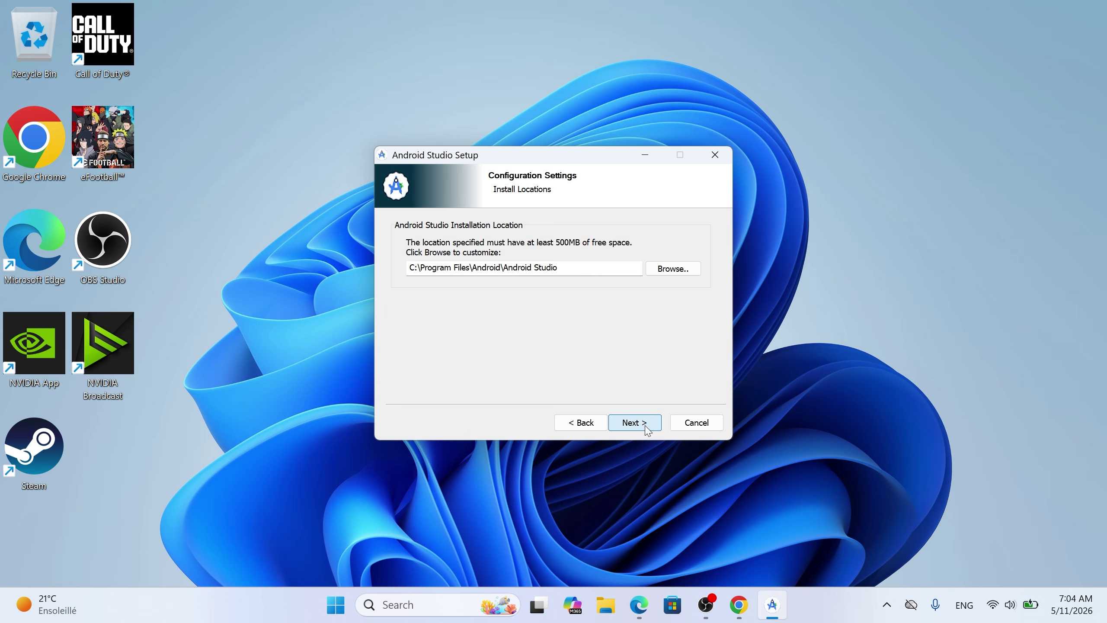
left_click(634, 422)
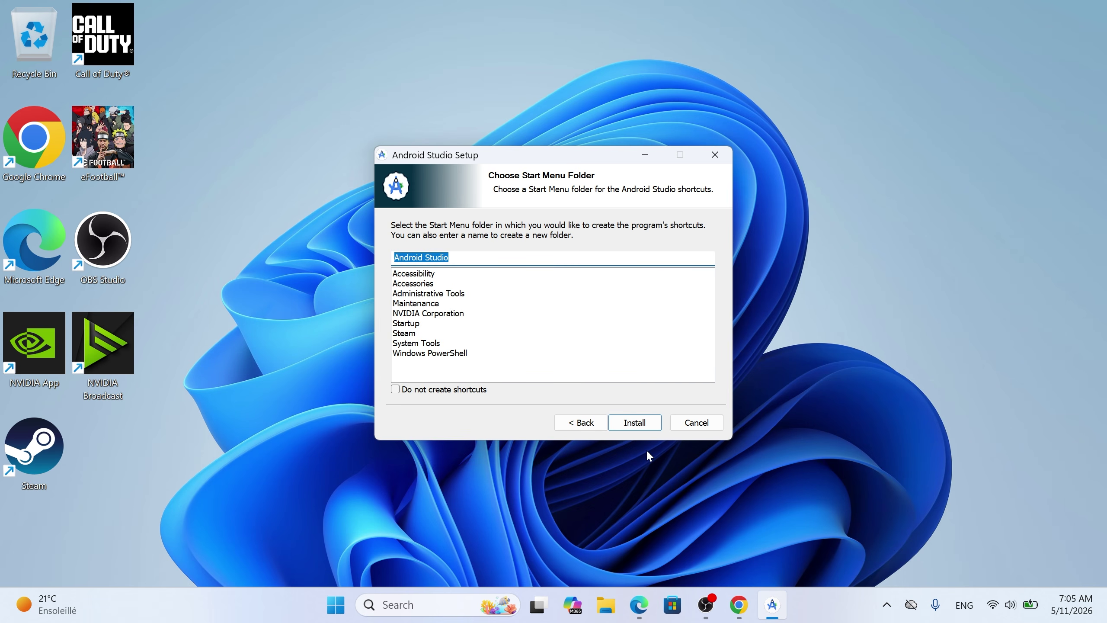
left_click(646, 423)
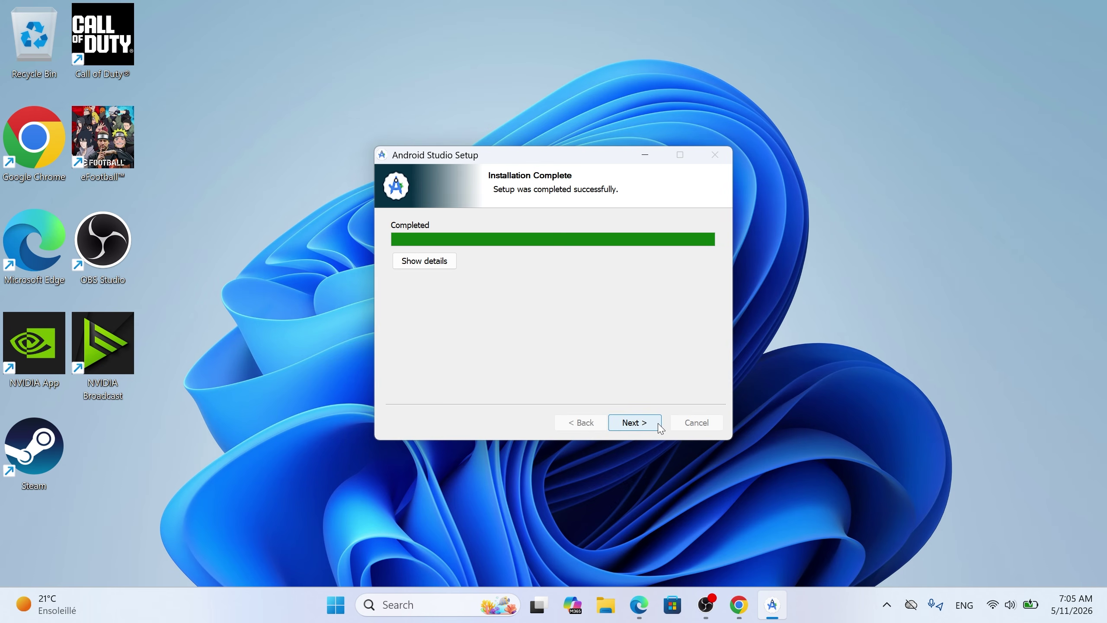
left_click(659, 425)
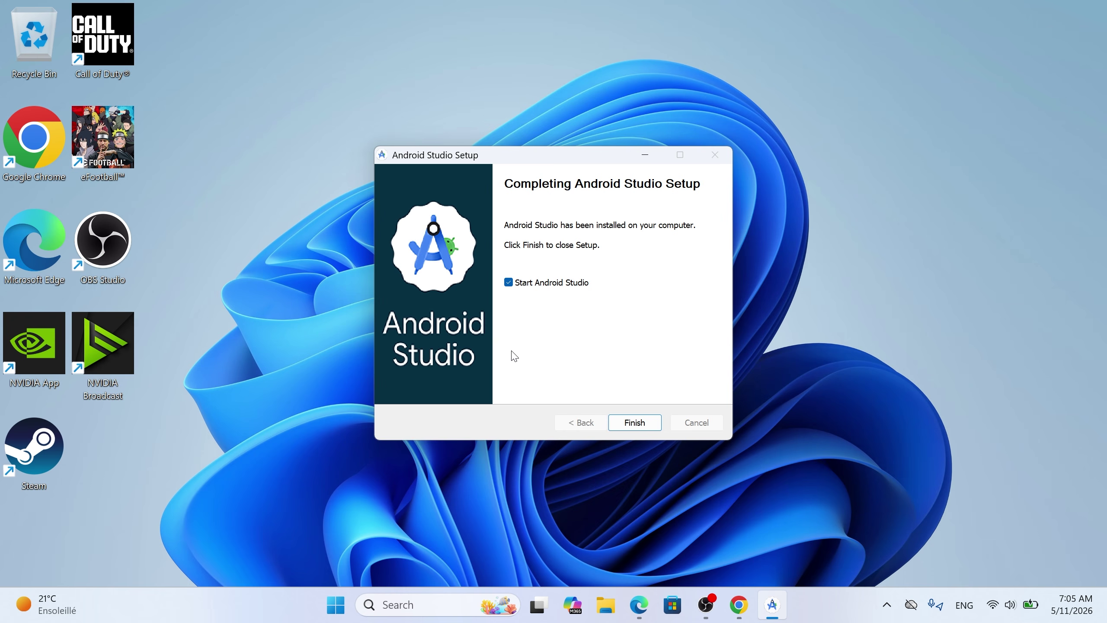
left_click(635, 422)
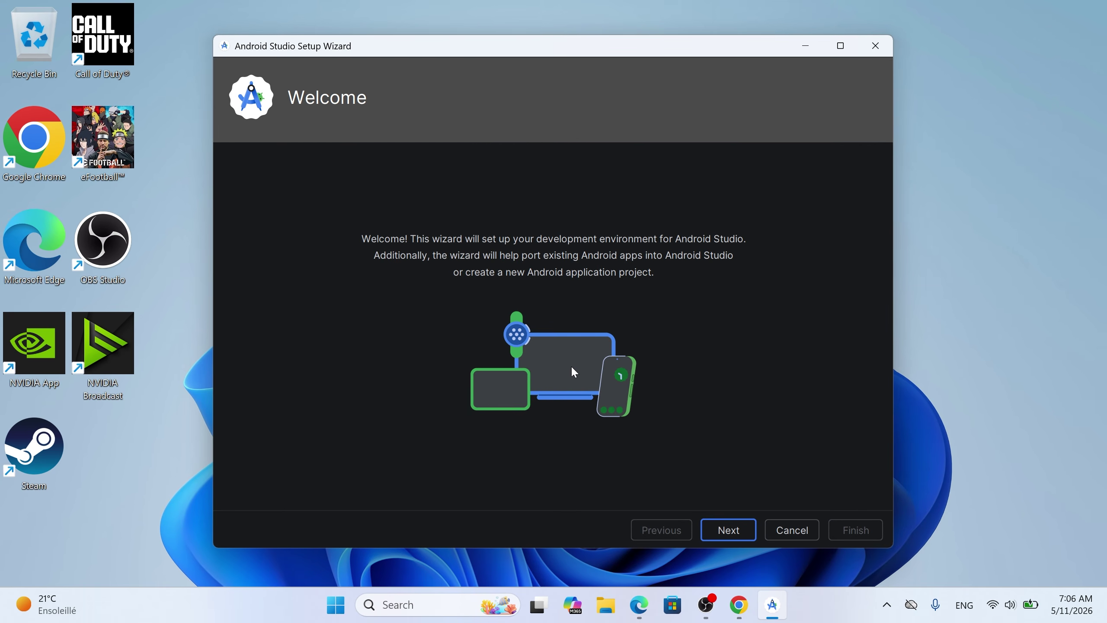
Go through the Android Studio Setup Wizard with the Standard install type and accept the android-sdk-license.
left_click(726, 529)
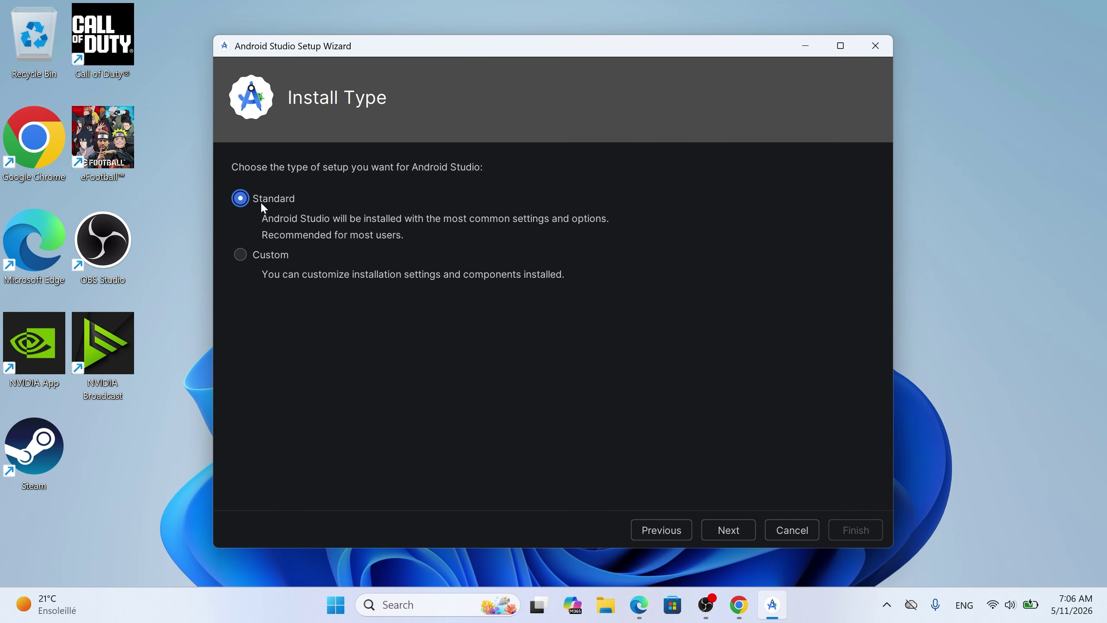
left_click(729, 530)
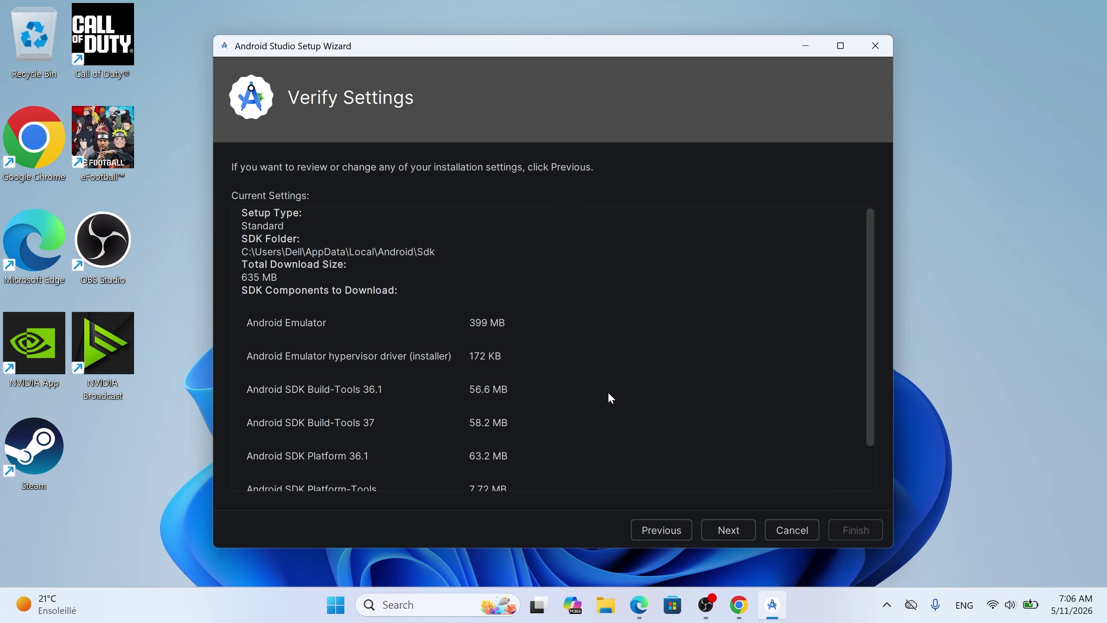
scroll(608, 381, "down", 3)
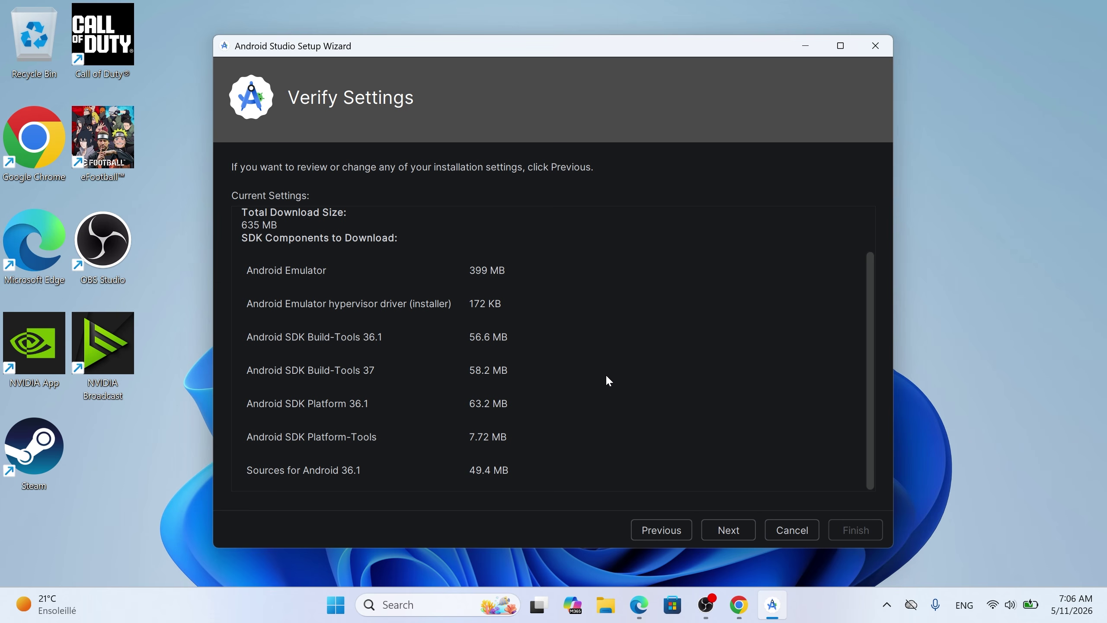
left_click(747, 532)
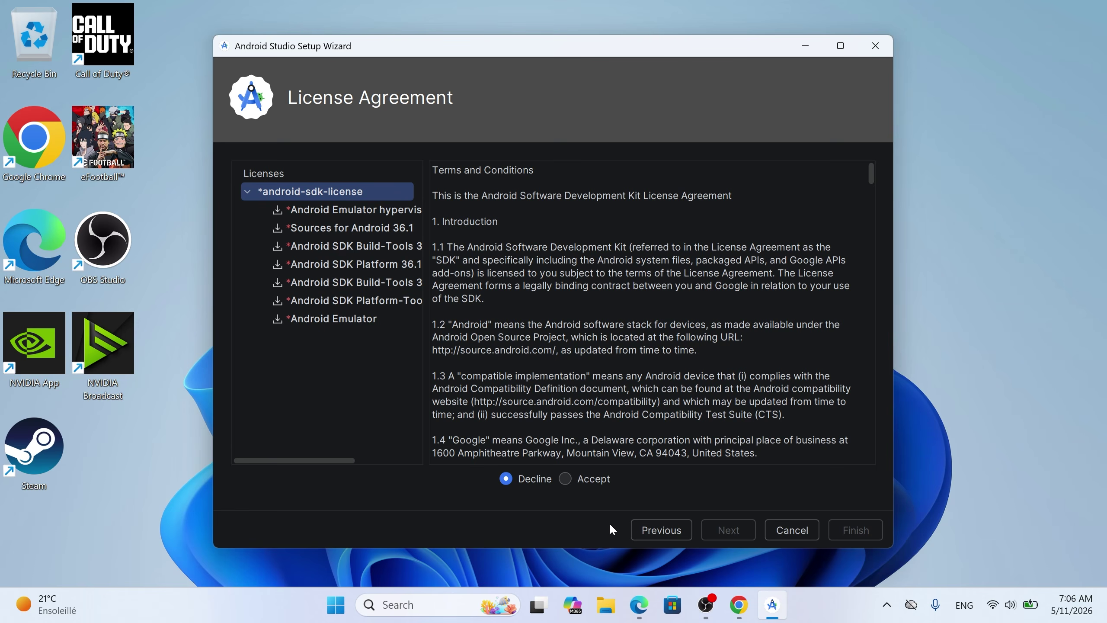
left_click(566, 479)
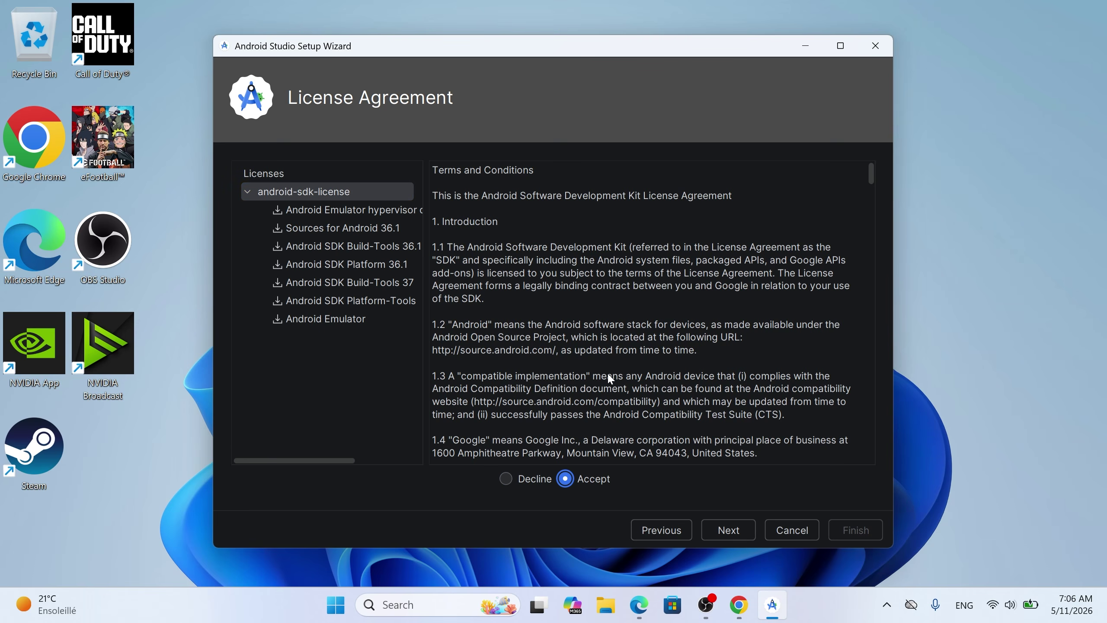
left_click(722, 530)
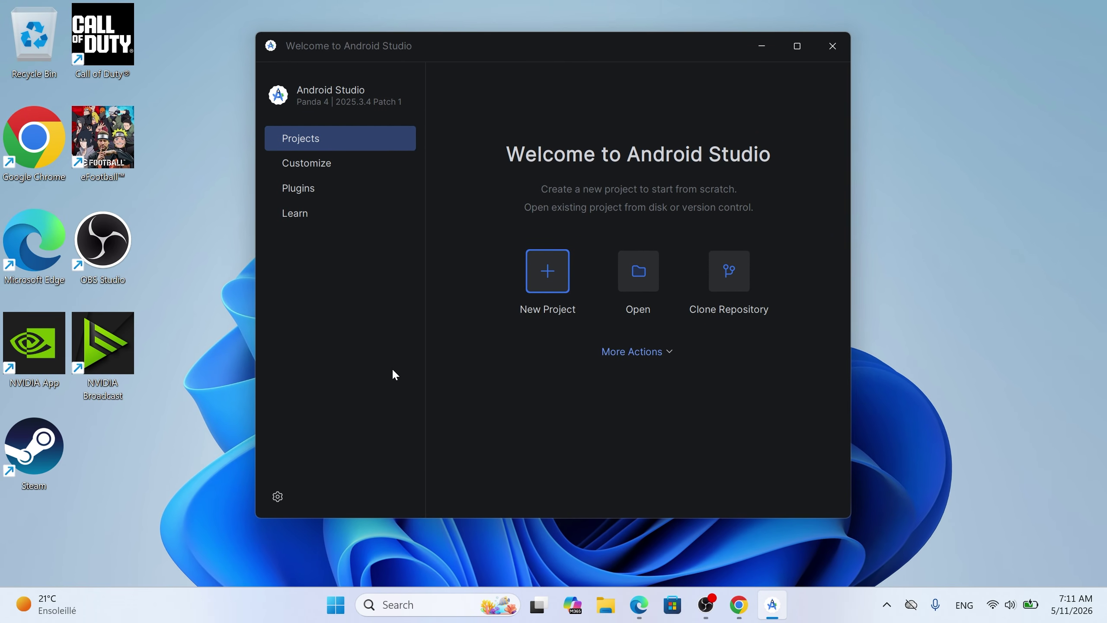
Start a new virtual device in the Virtual Device Manager, using the Pixel Tablet profile from the Tablet form factor.
left_click(659, 354)
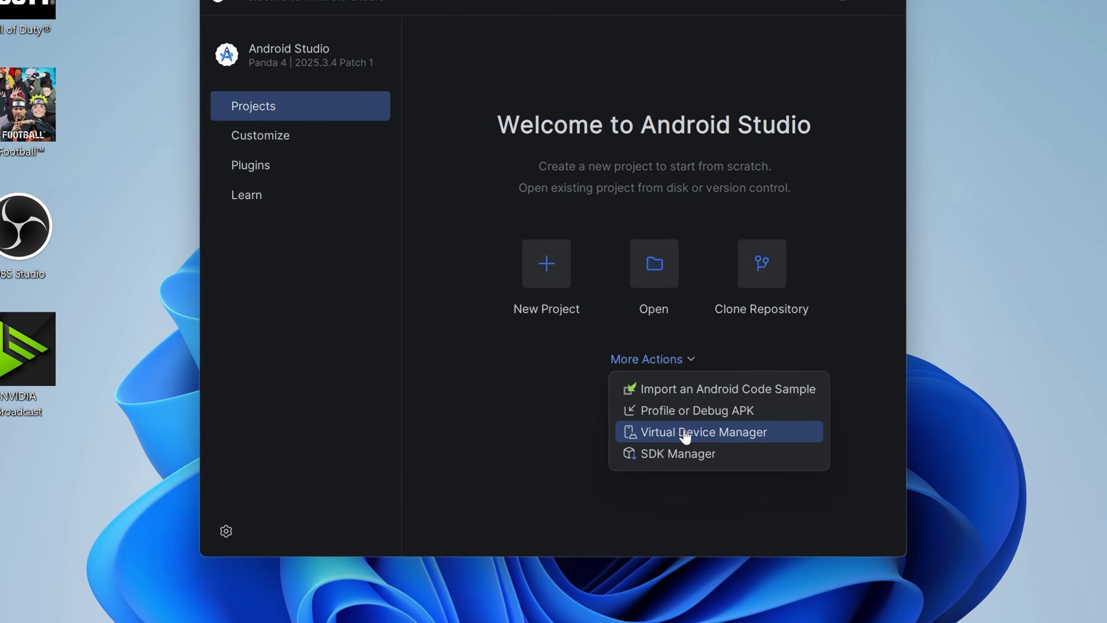
left_click(685, 433)
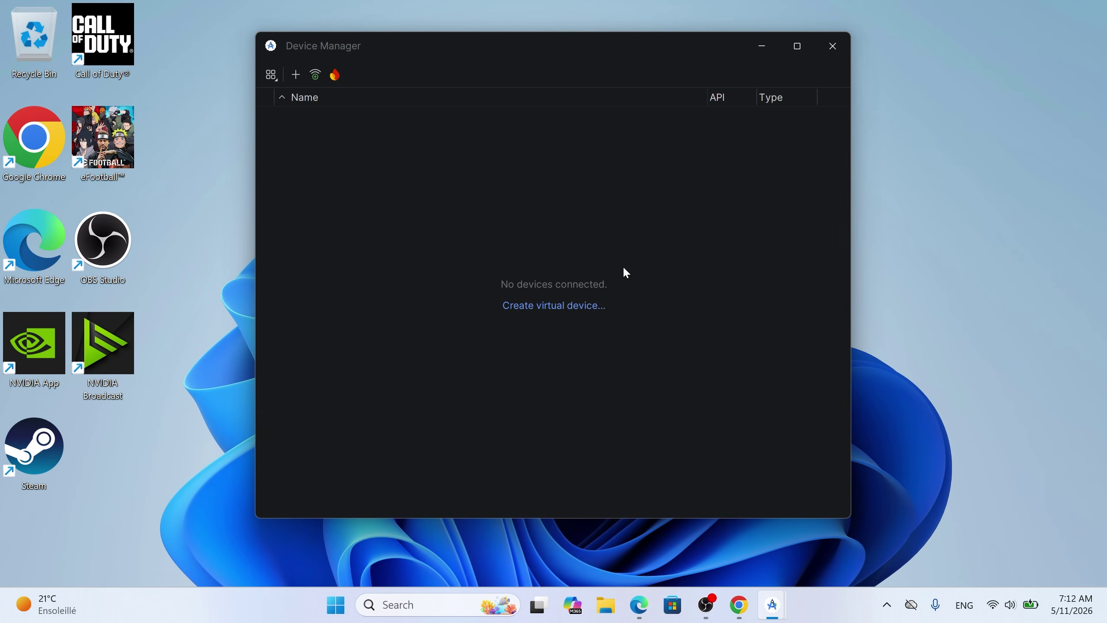
left_click(553, 306)
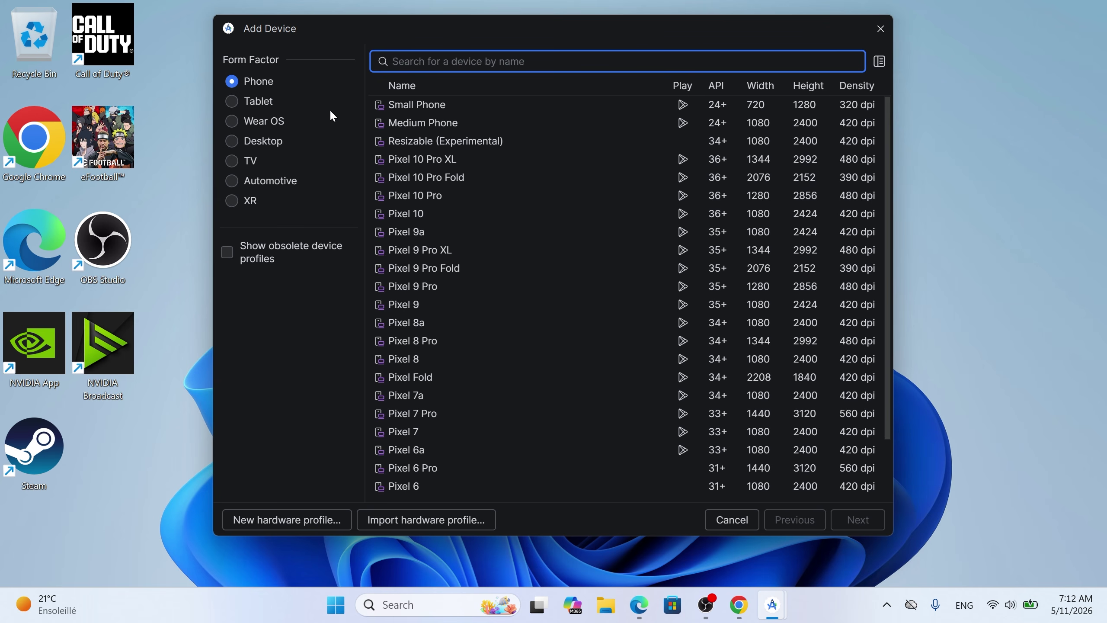
left_click(268, 102)
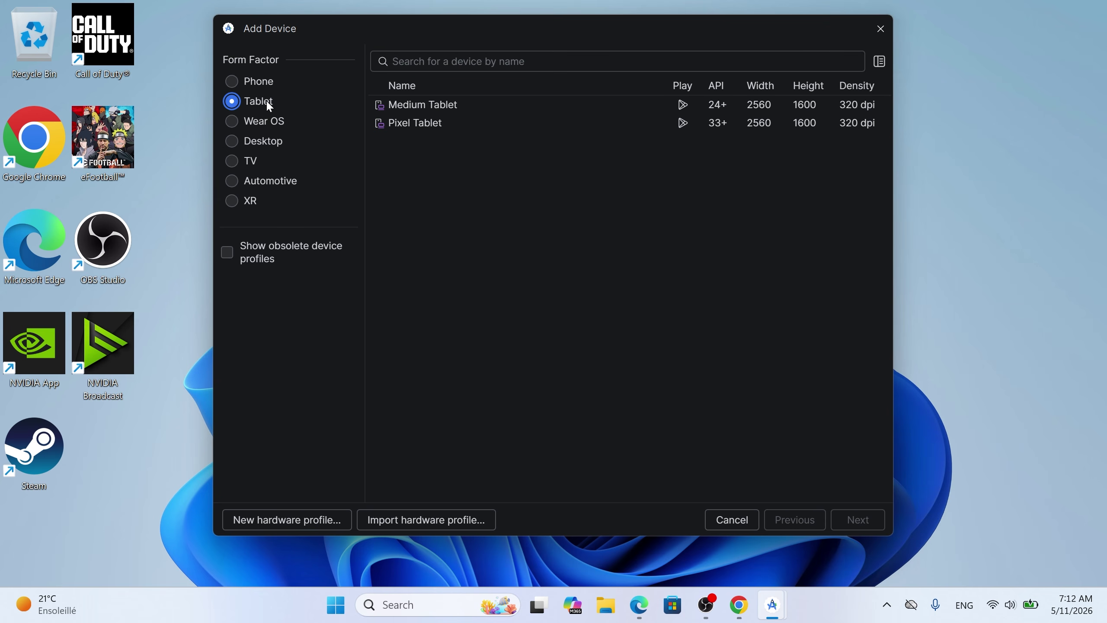
left_click(439, 126)
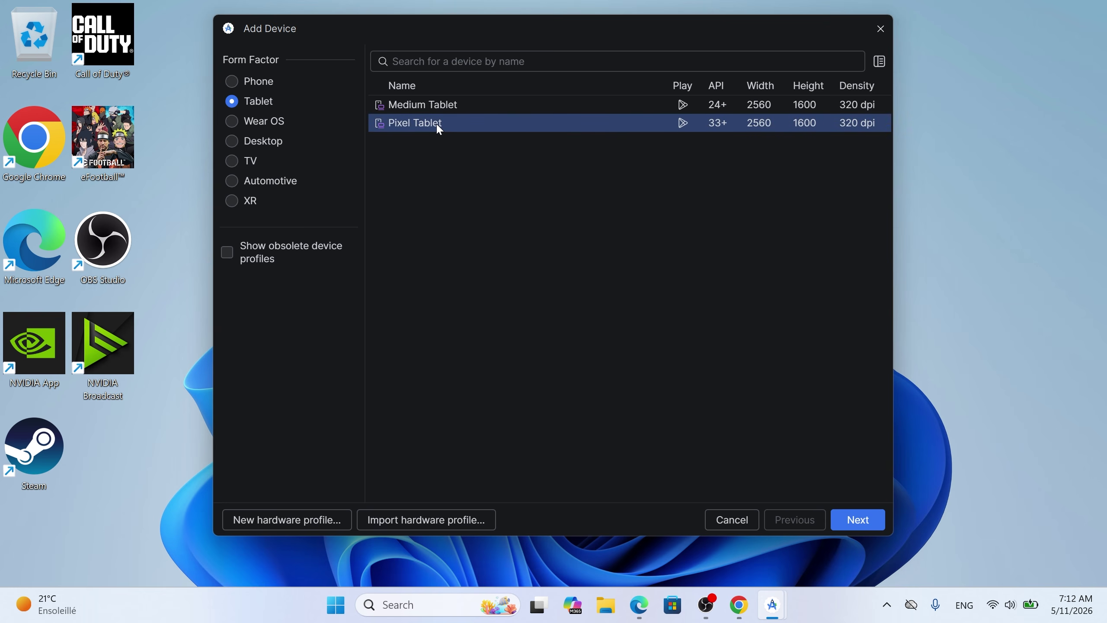
left_click(882, 518)
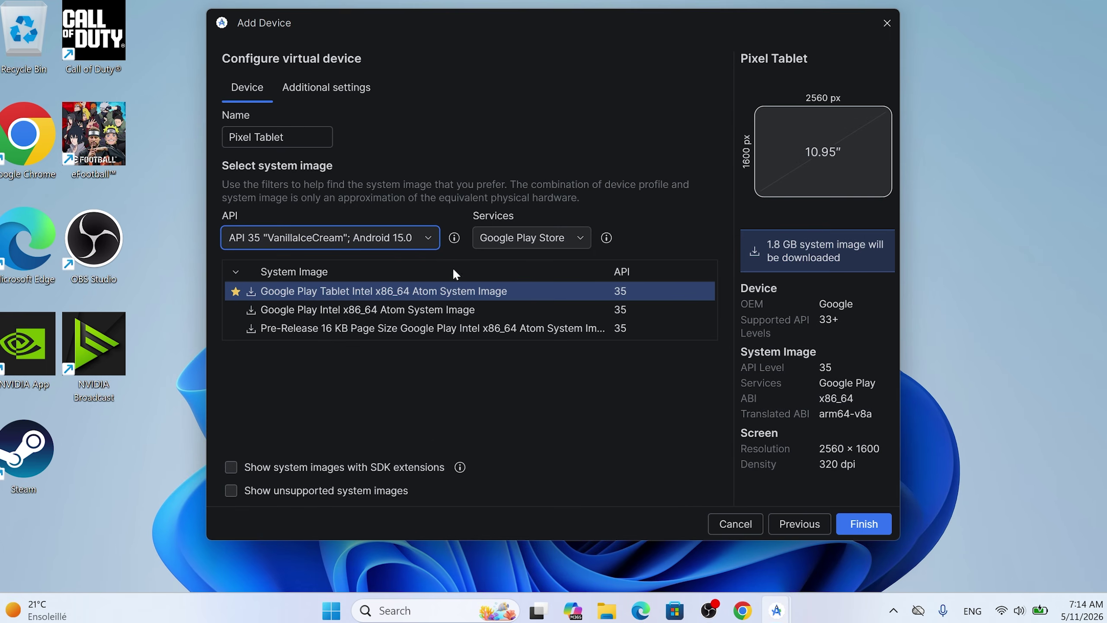
Filter the Pixel Tablet's system images to API 37.0 "CinnamonBun"; Android 17.0 with Google Play Store services.
left_click(411, 241)
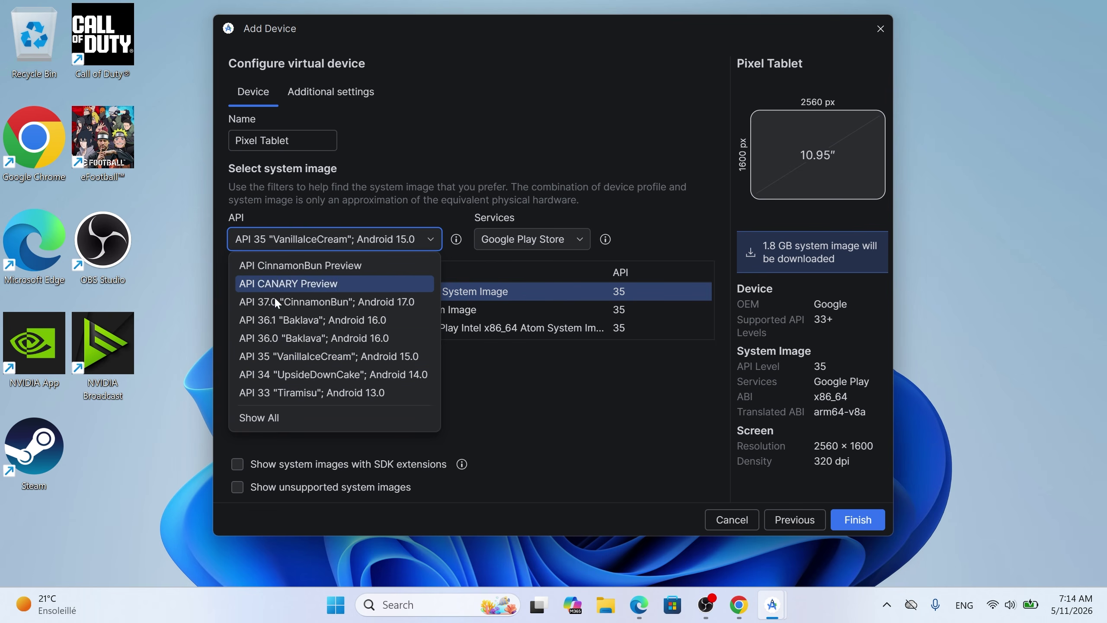
left_click(318, 303)
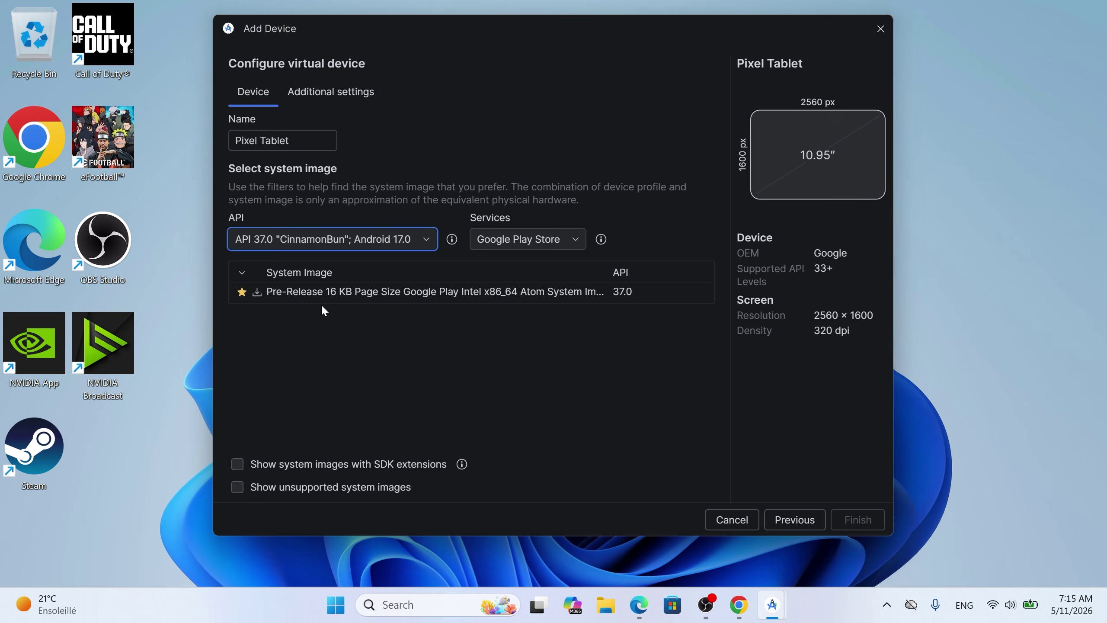
left_click(566, 241)
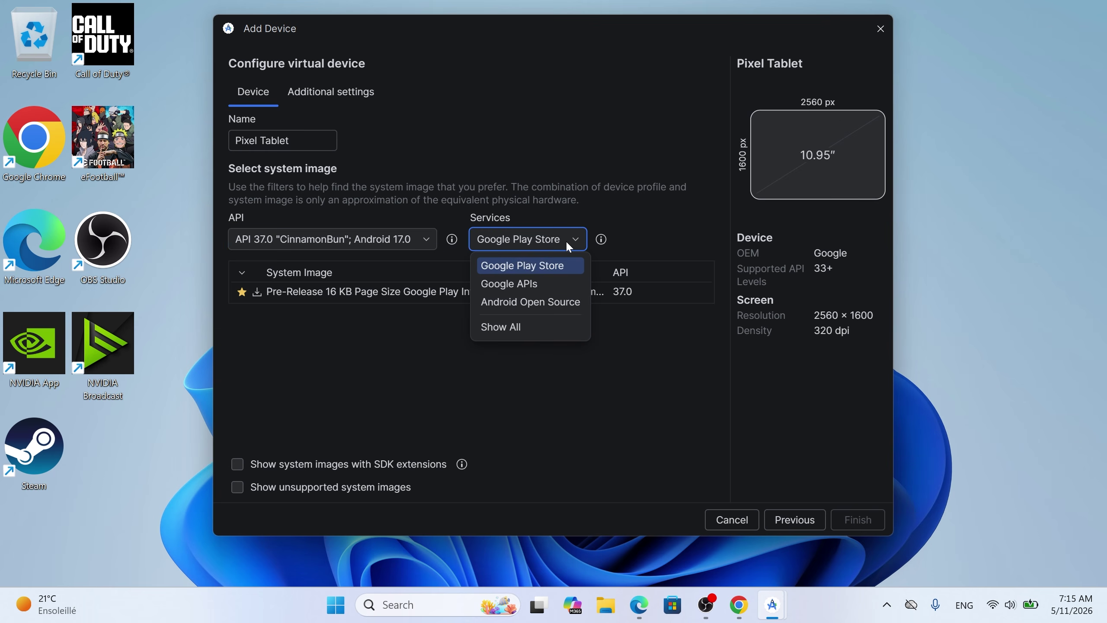
left_click(542, 272)
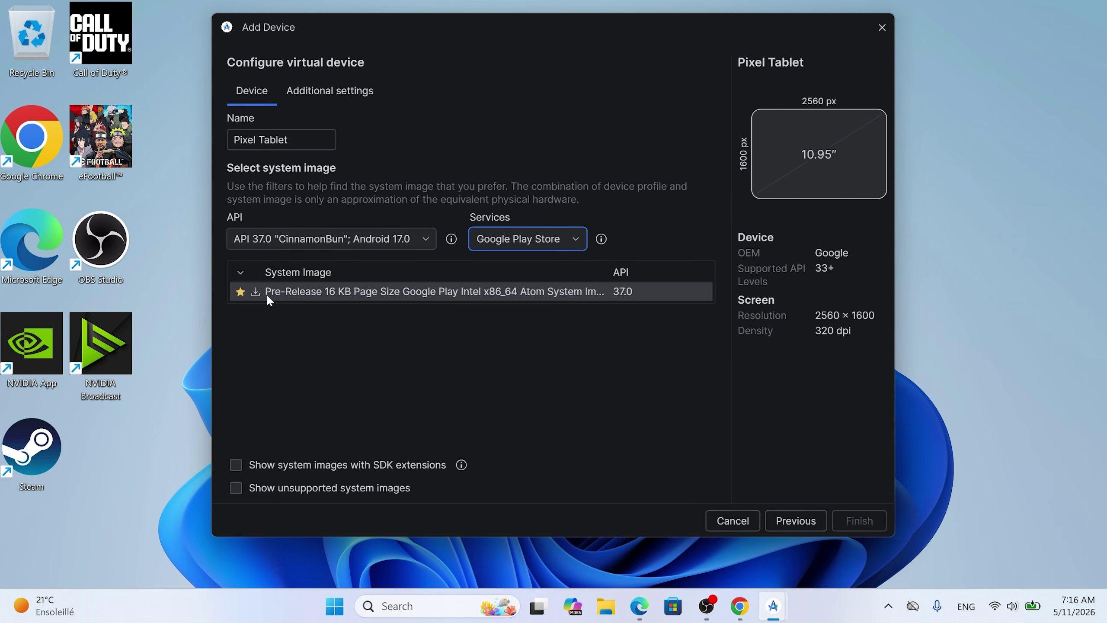
Download the Pre-Release 16 KB Page Size Google Play Intel x86_64 Atom system image and select it for the device.
left_click(252, 293)
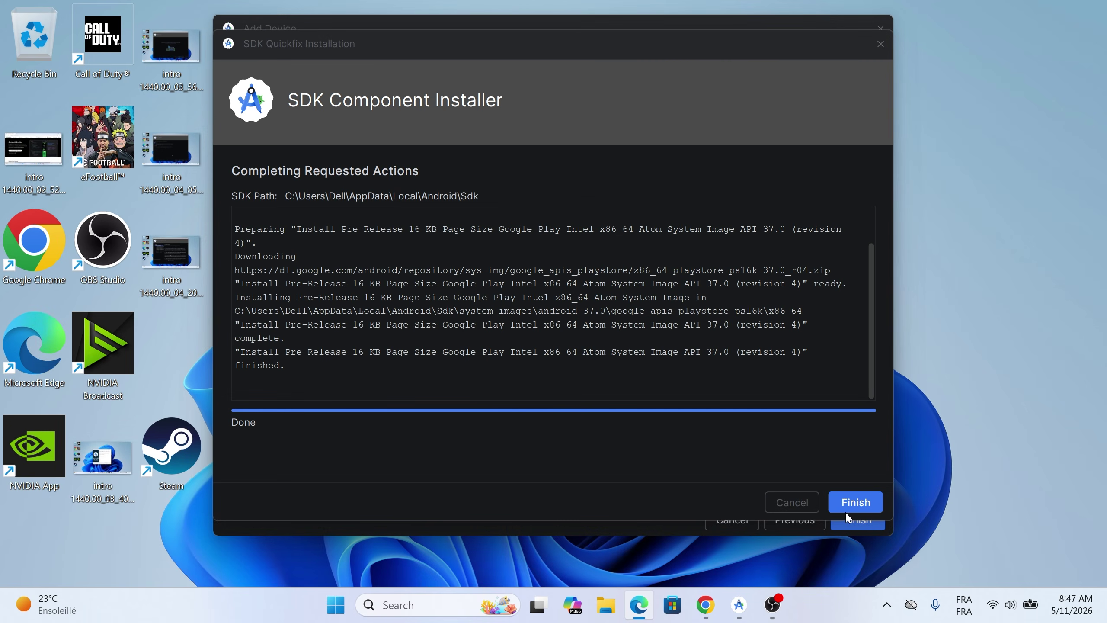
left_click(846, 510)
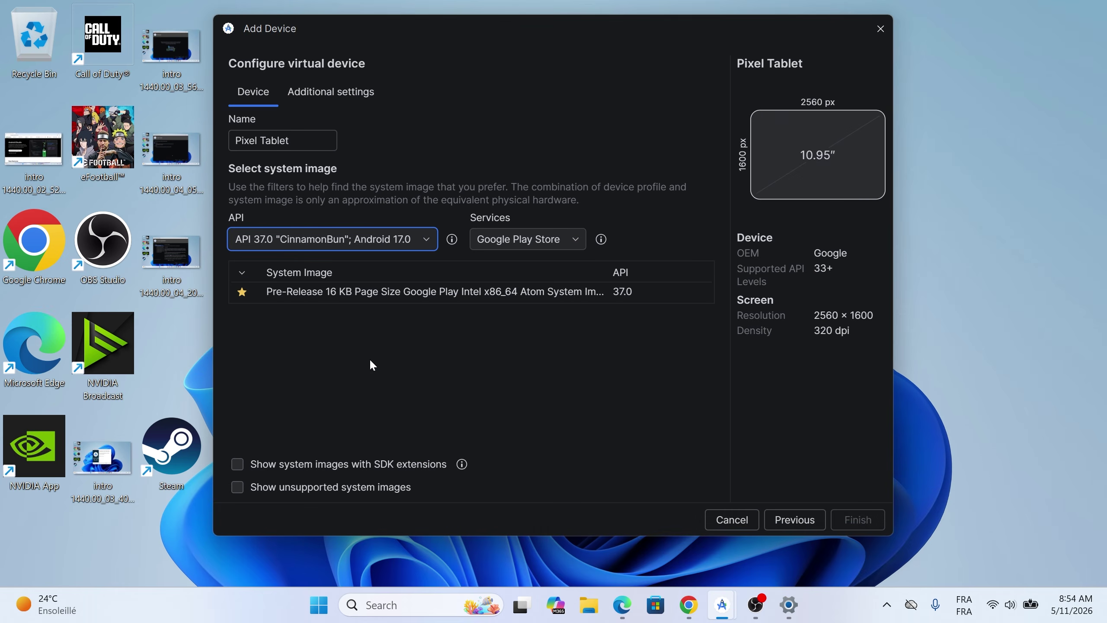
left_click(415, 293)
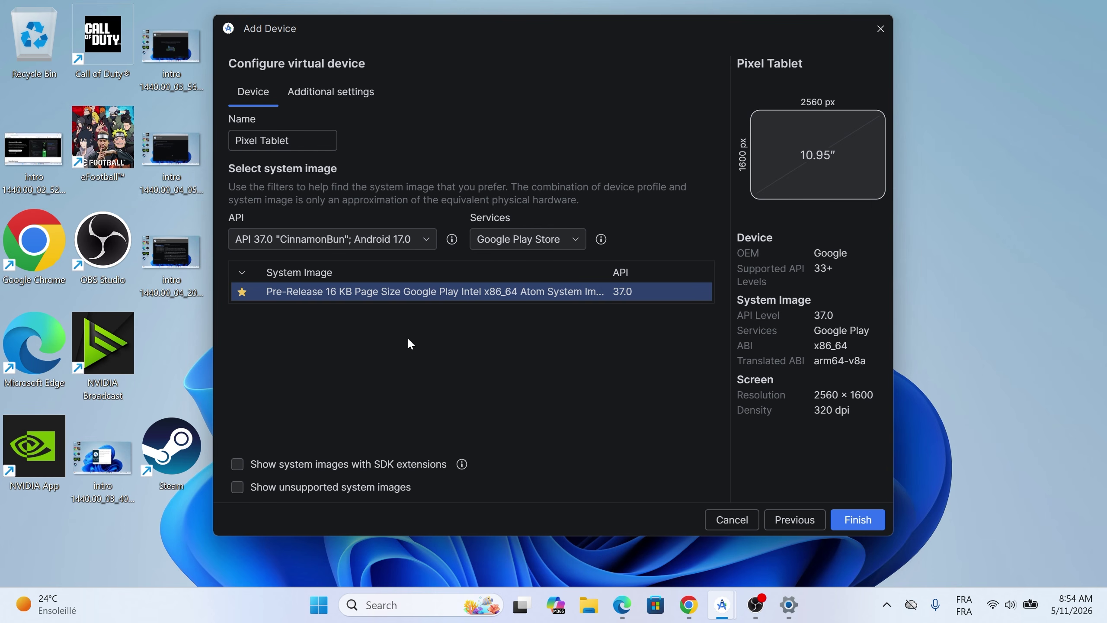
Set the virtual device's RAM to 8 GB in its additional settings.
left_click(330, 92)
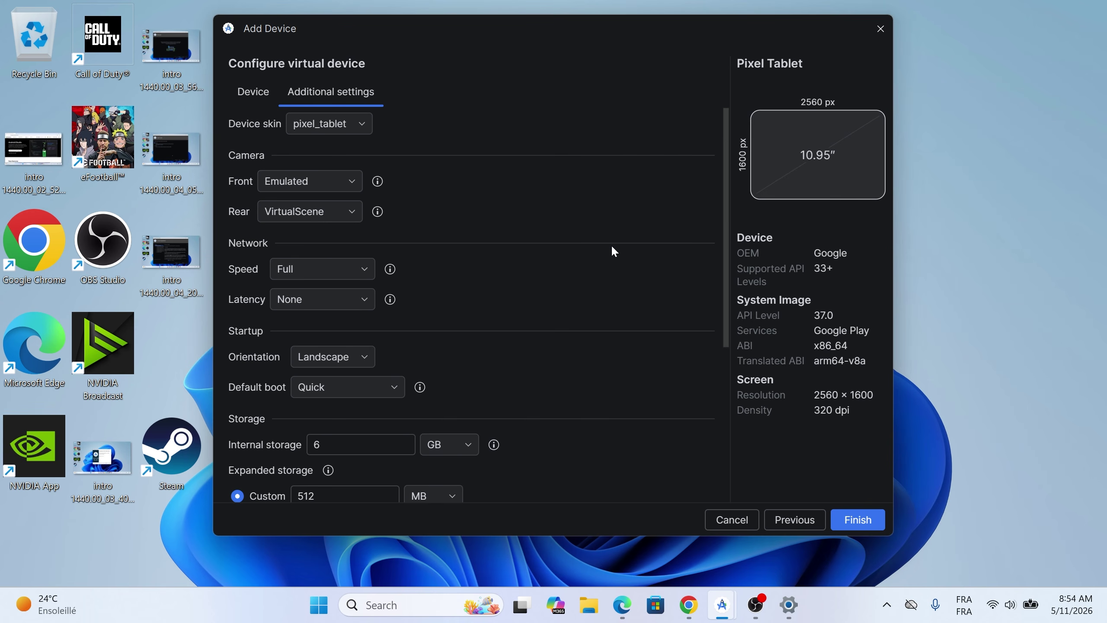
left_click_drag(725, 191, 734, 377)
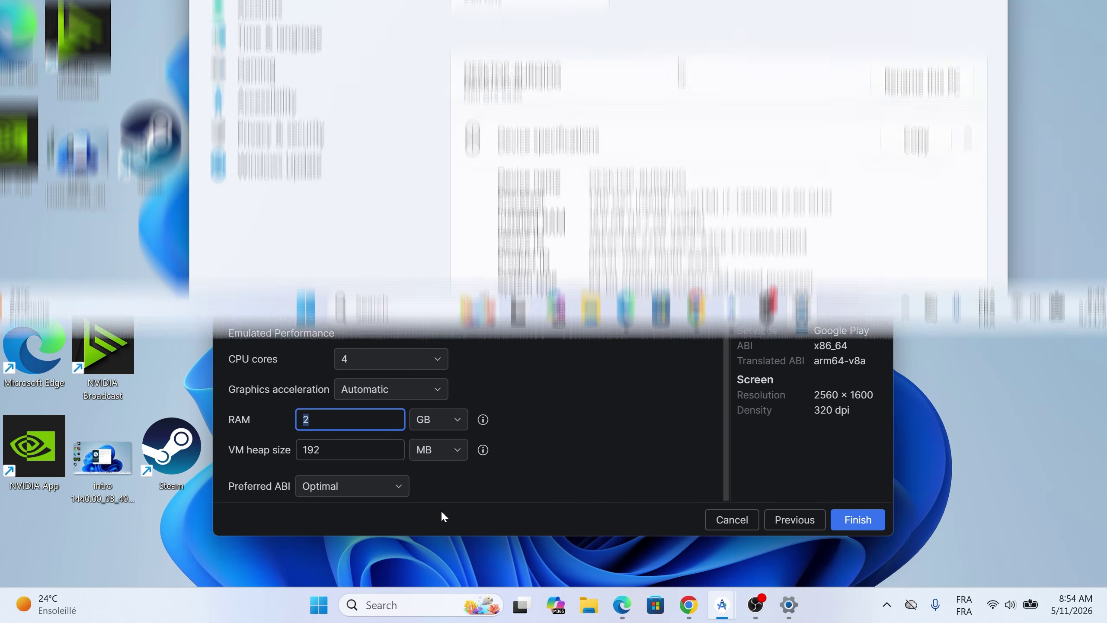
type("8")
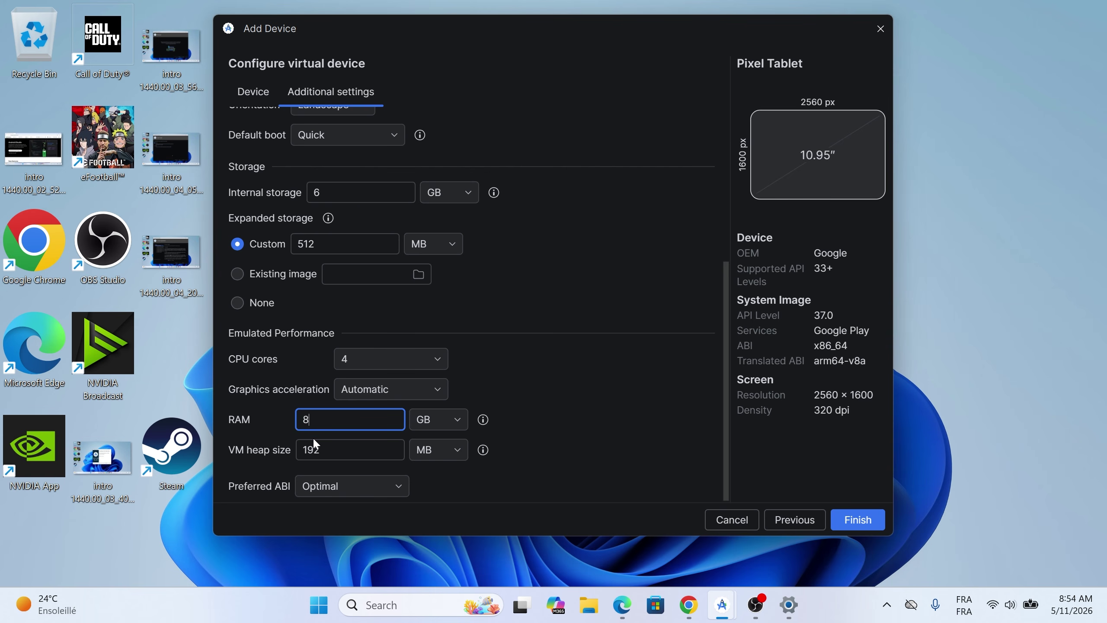
Check the PC's processor and installed RAM in the Windows Settings system information and minimize that window.
left_click(790, 607)
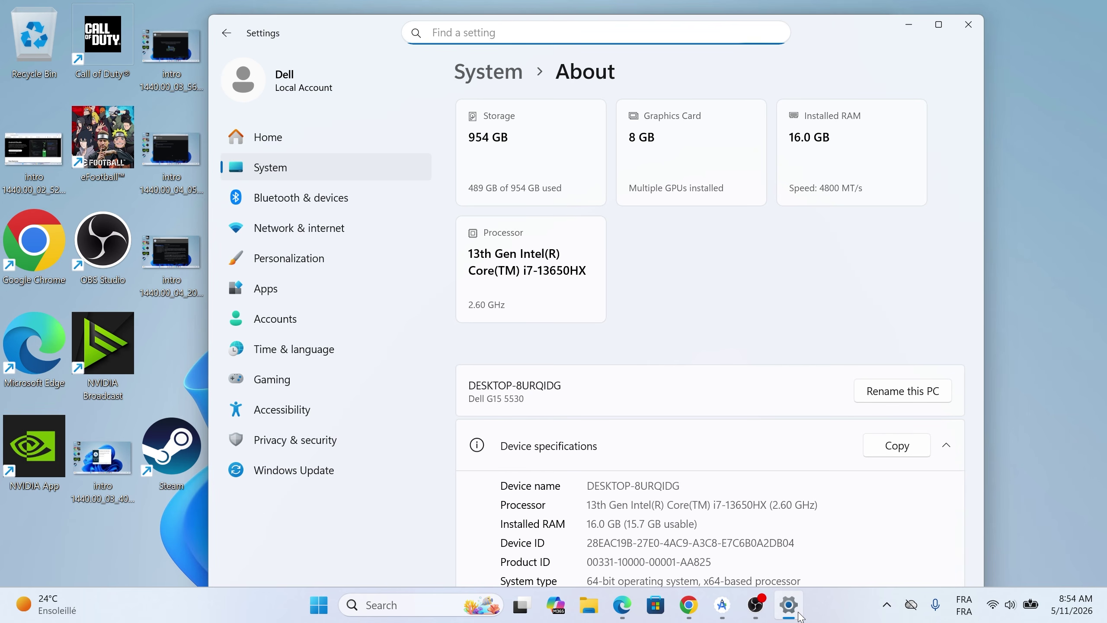
left_click(548, 275)
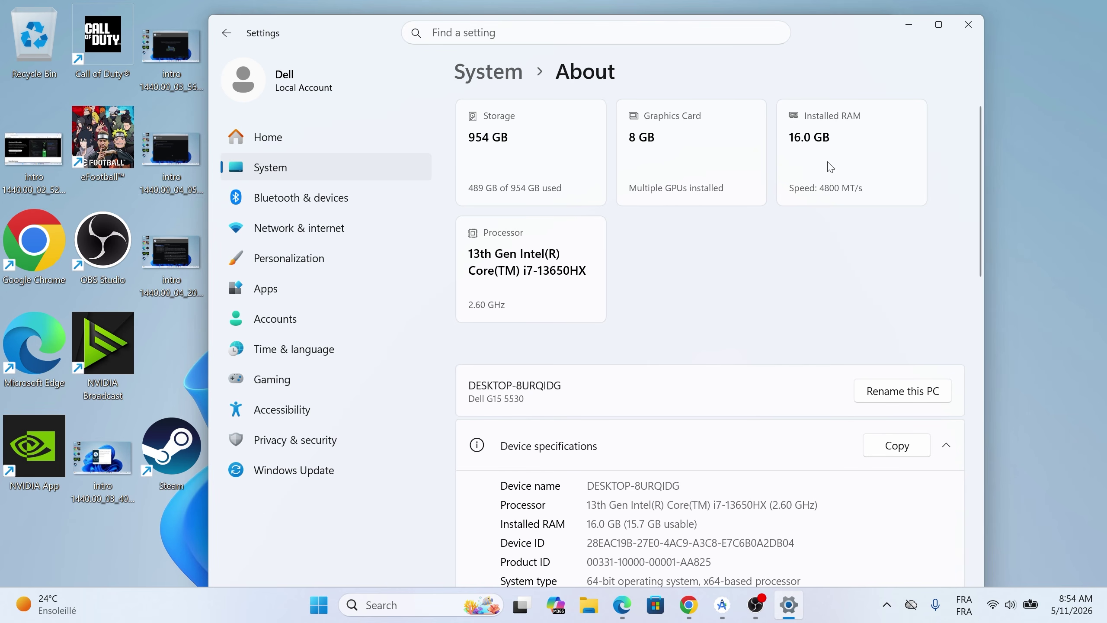
left_click(908, 24)
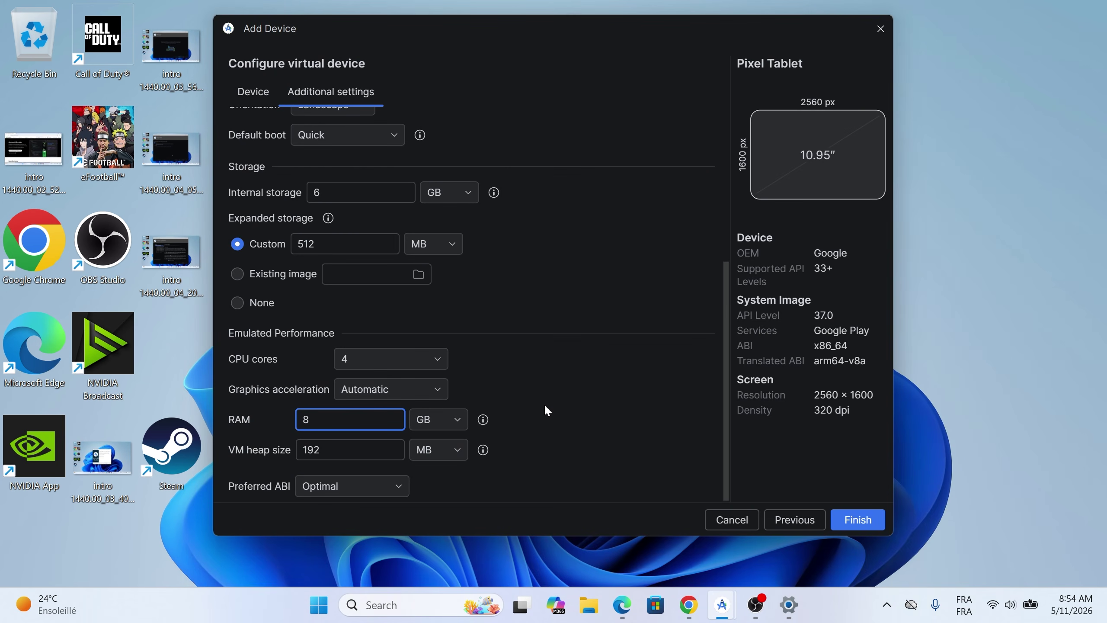
Give the virtual device 6 CPU cores and 64 GB of internal storage, and finish creating it.
left_click(440, 362)
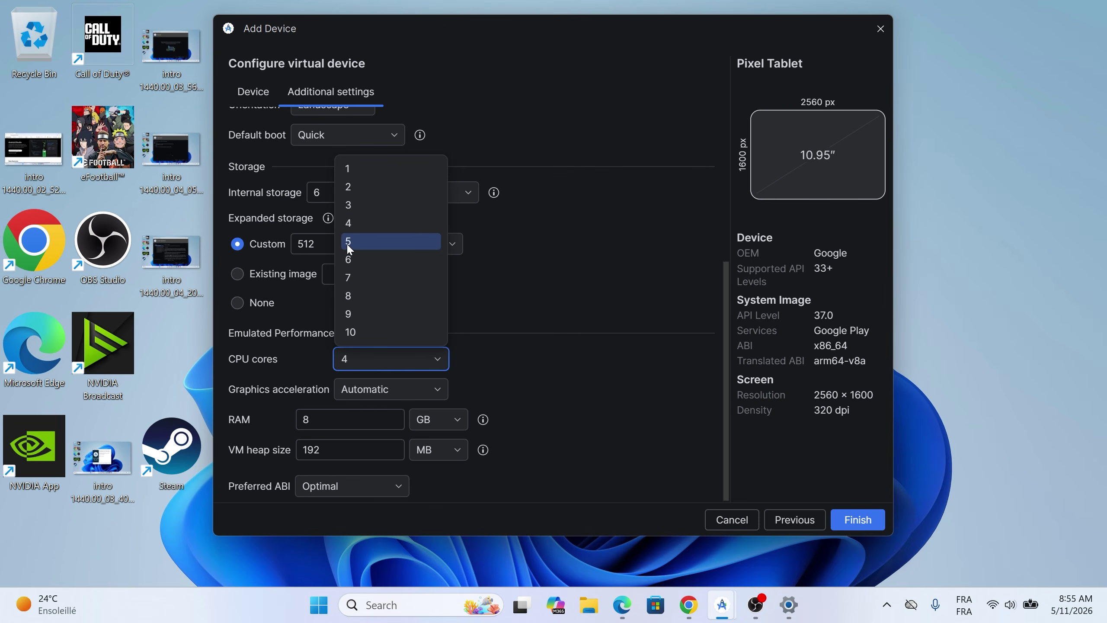
left_click(354, 254)
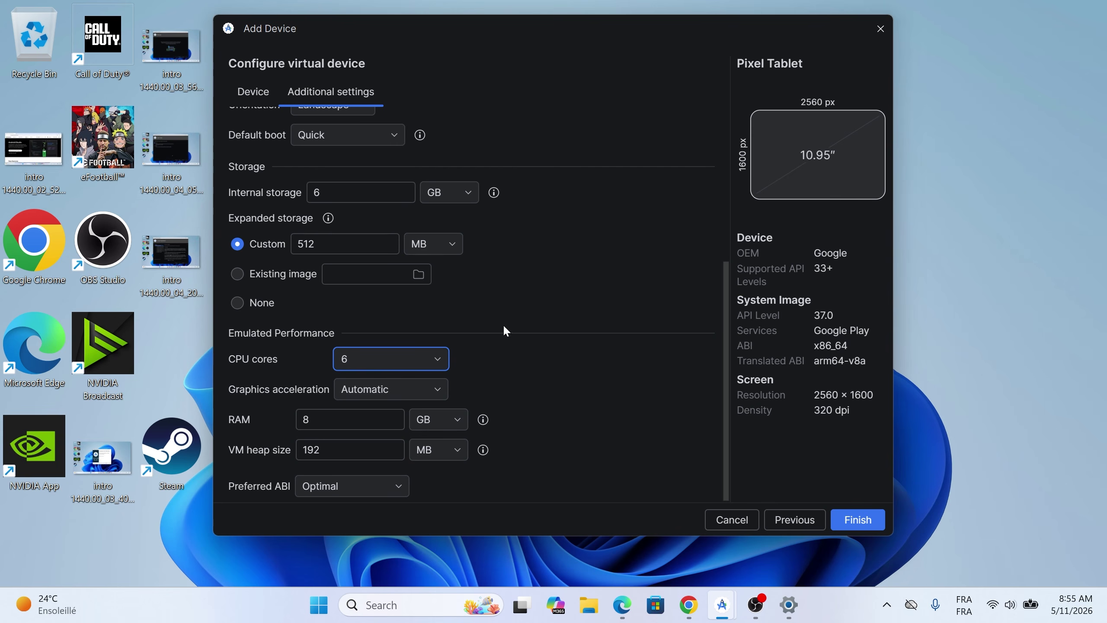
left_click(330, 193)
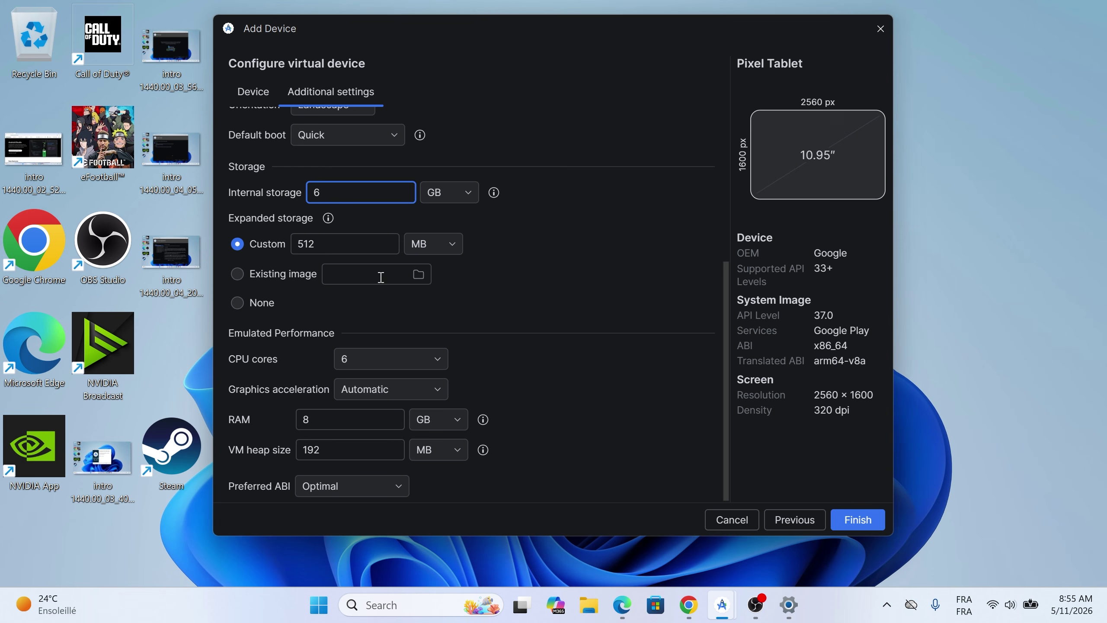
type("4")
left_click_drag(726, 385, 706, 303)
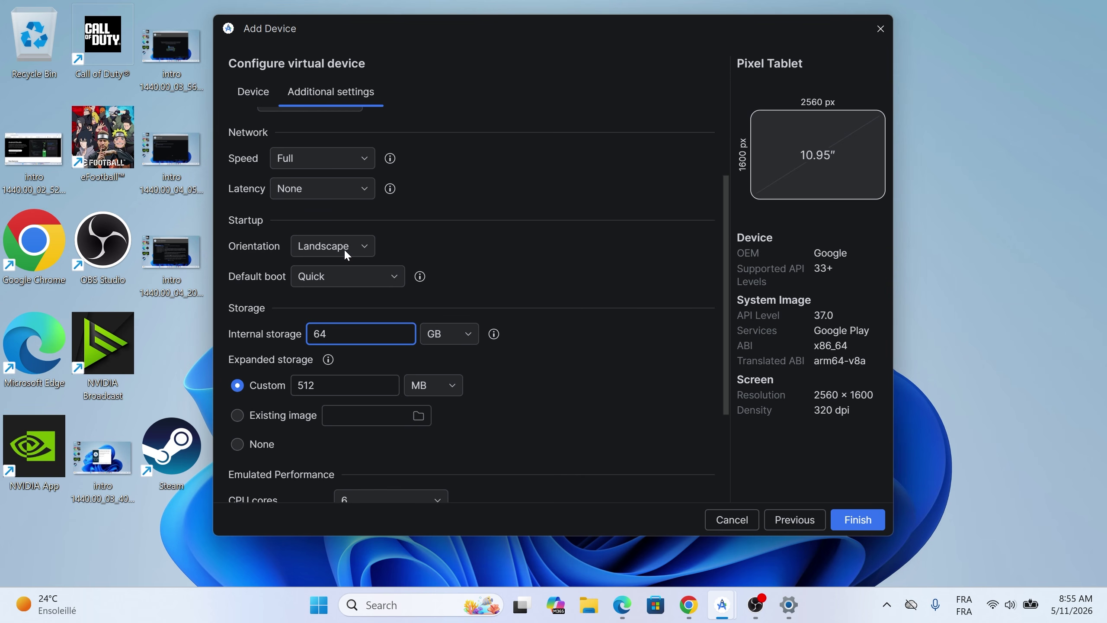
left_click(873, 518)
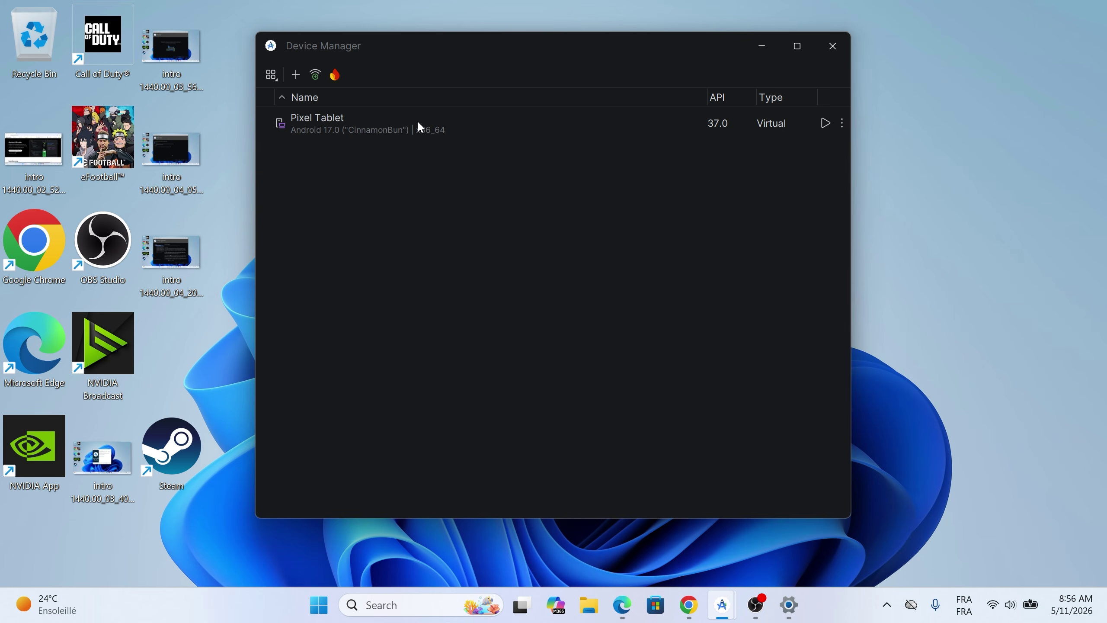
Start the Pixel Tablet virtual device and look through its home screen pages and the list of all apps.
left_click(825, 123)
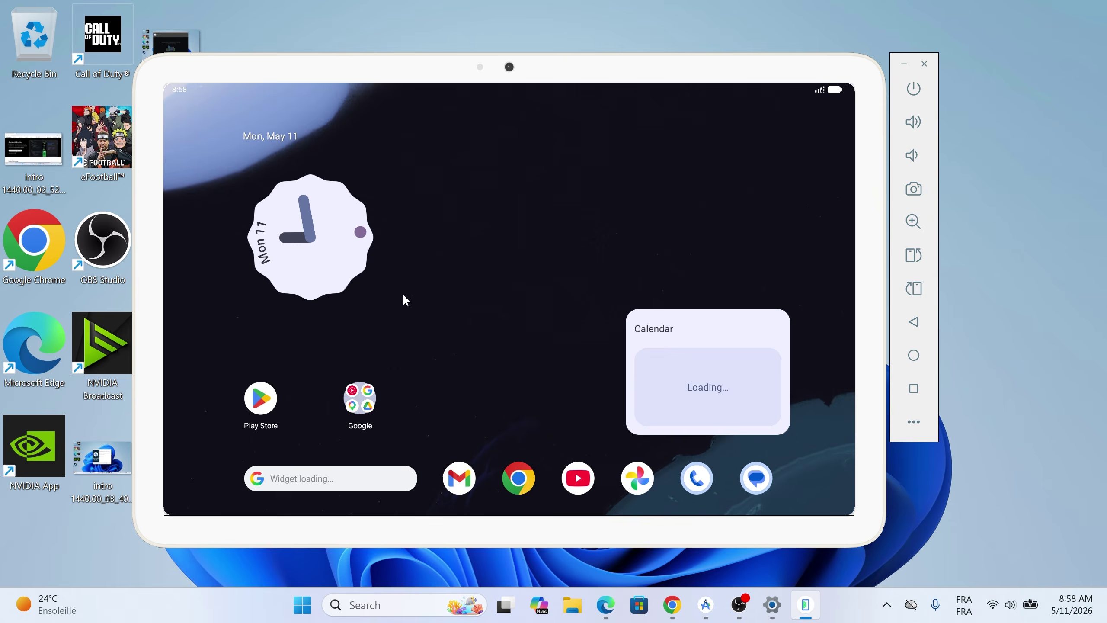
scroll(443, 308, "down", 3)
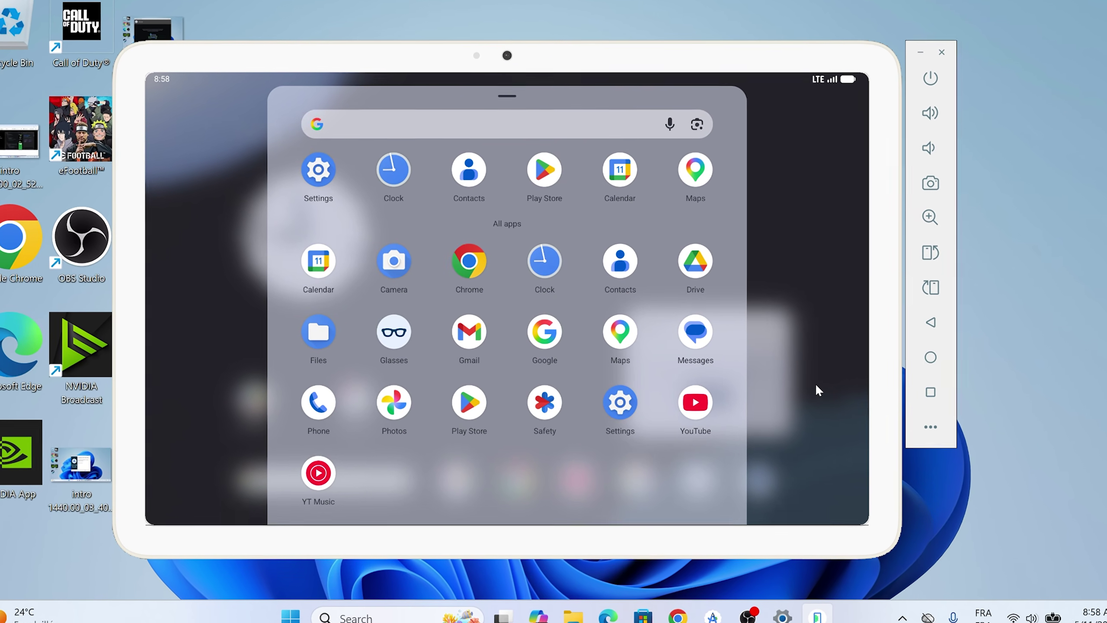
left_click(796, 380)
left_click_drag(272, 264, 769, 329)
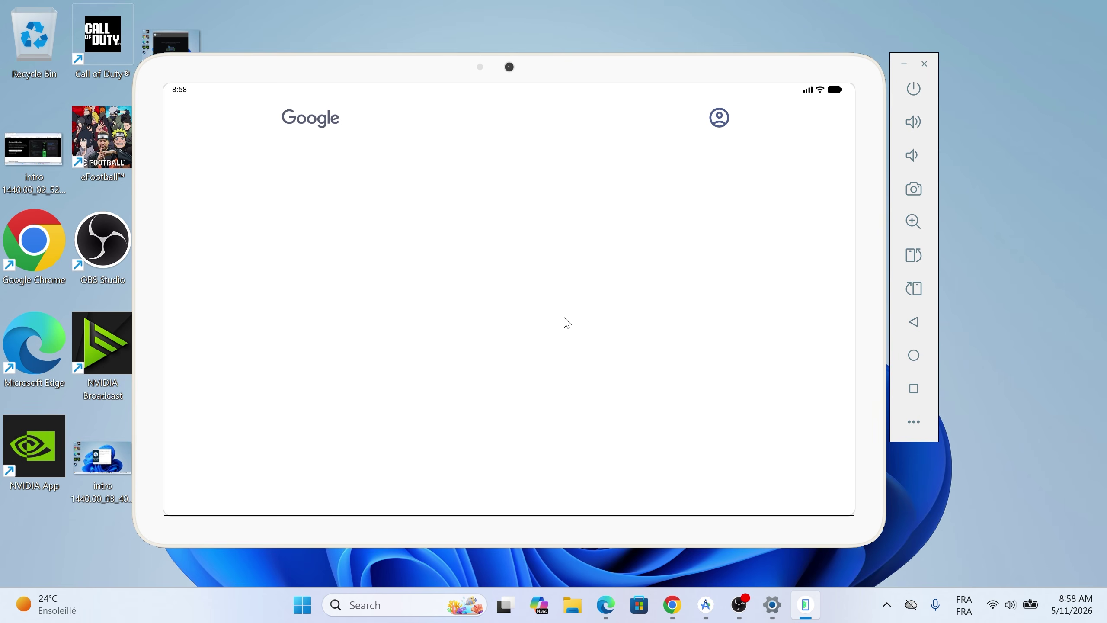
left_click_drag(564, 317, 371, 309)
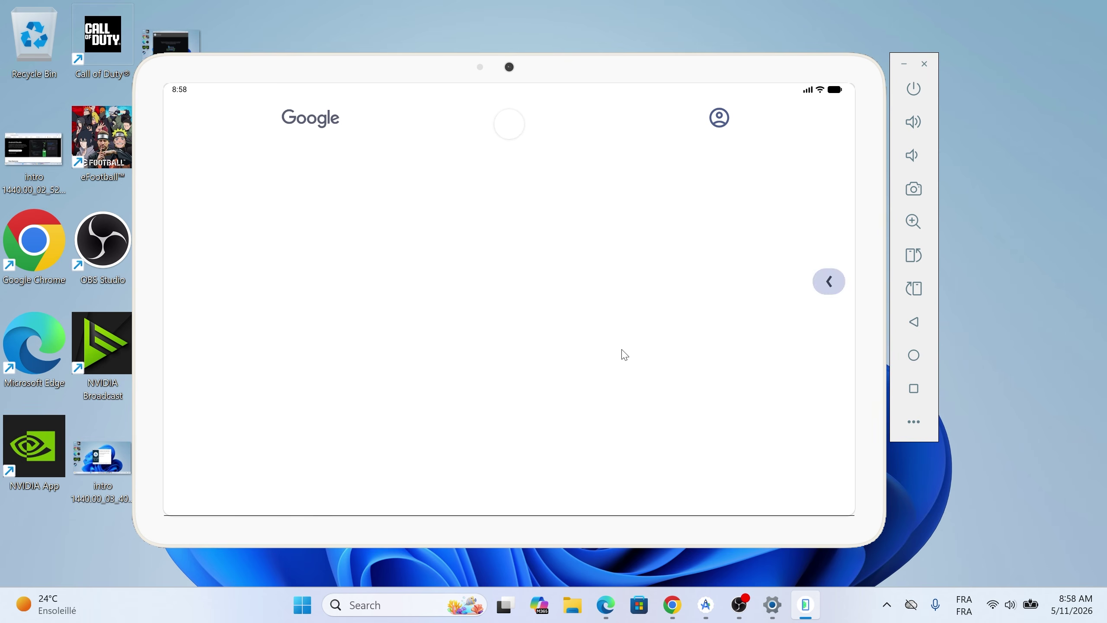
scroll(545, 351, "down", 3)
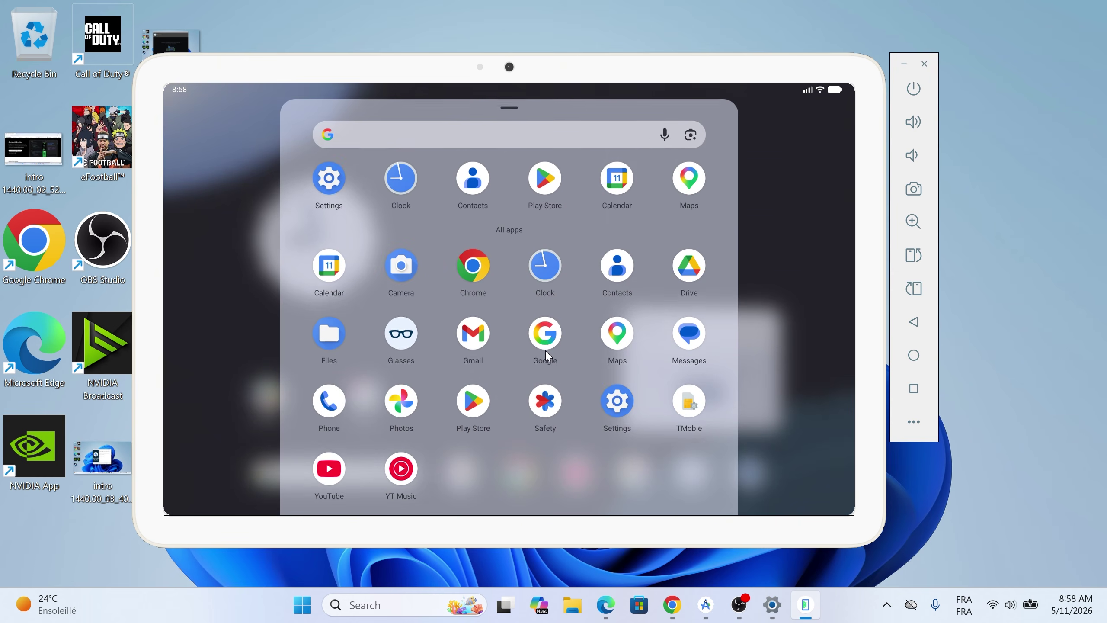
scroll(564, 435, "up", 2)
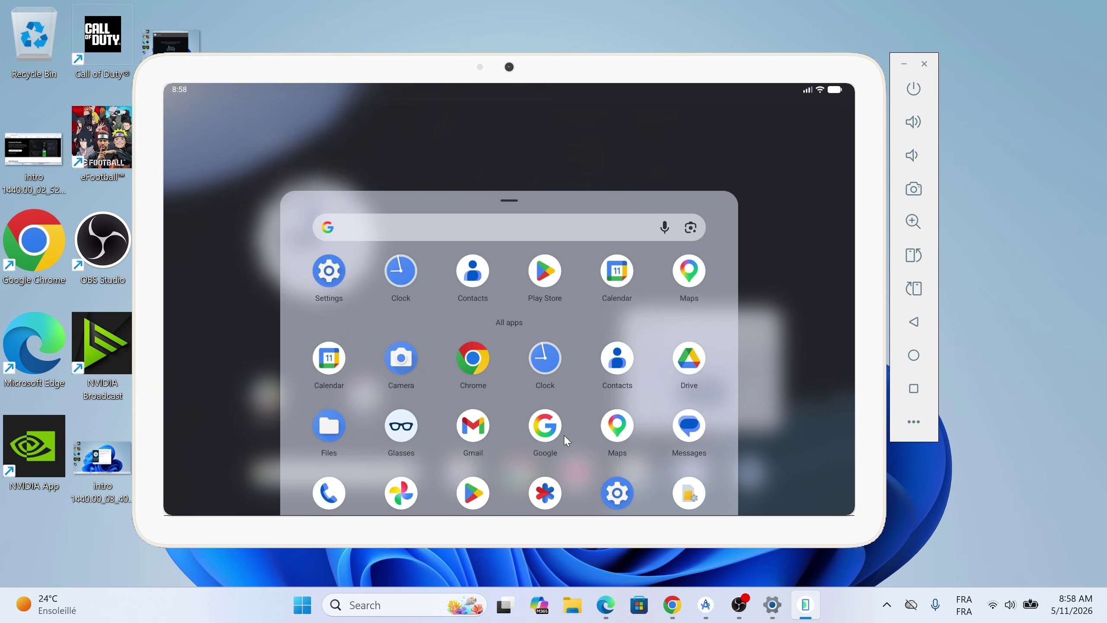
scroll(564, 435, "up", 2)
scroll(761, 397, "up", 3)
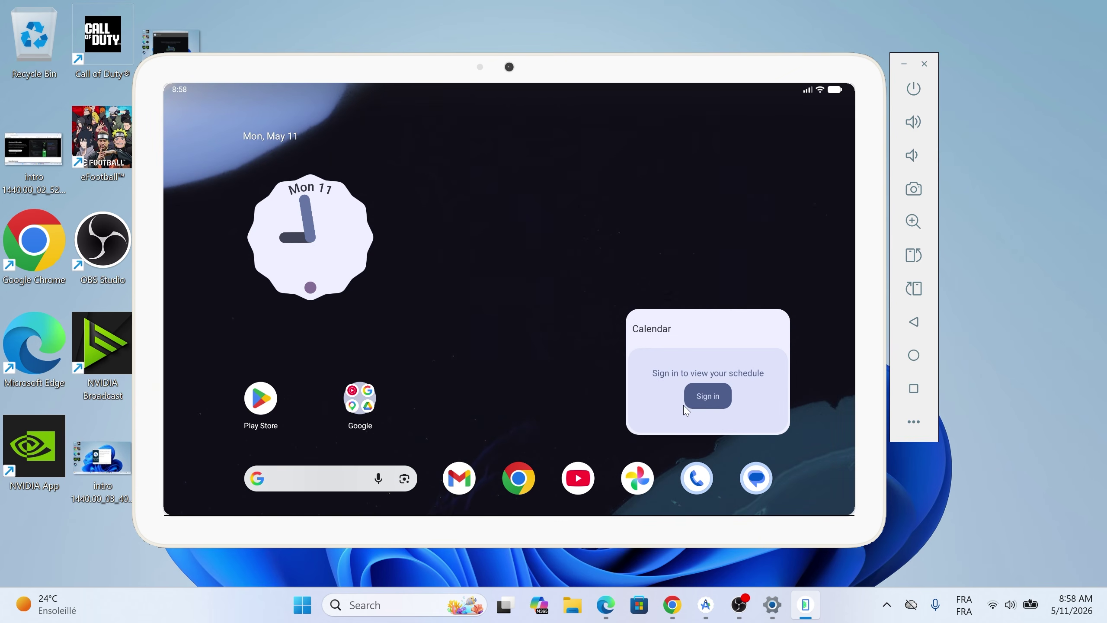
Sign in to the Play Store with a Google account, agreeing to the Google terms and acknowledging the Play privacy settings update.
left_click(262, 401)
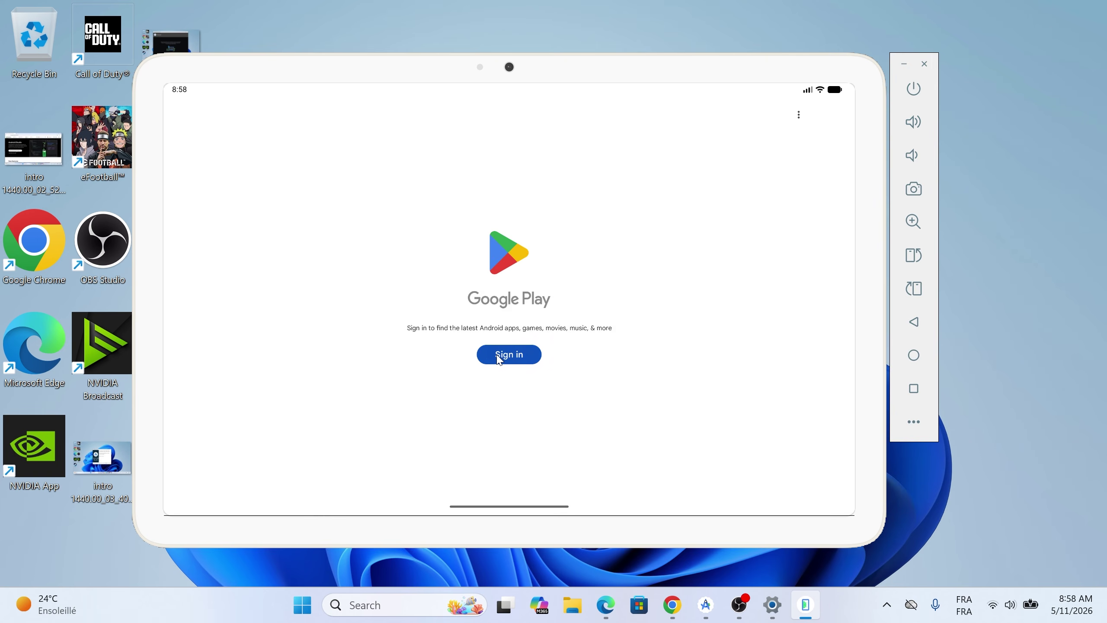
left_click(498, 357)
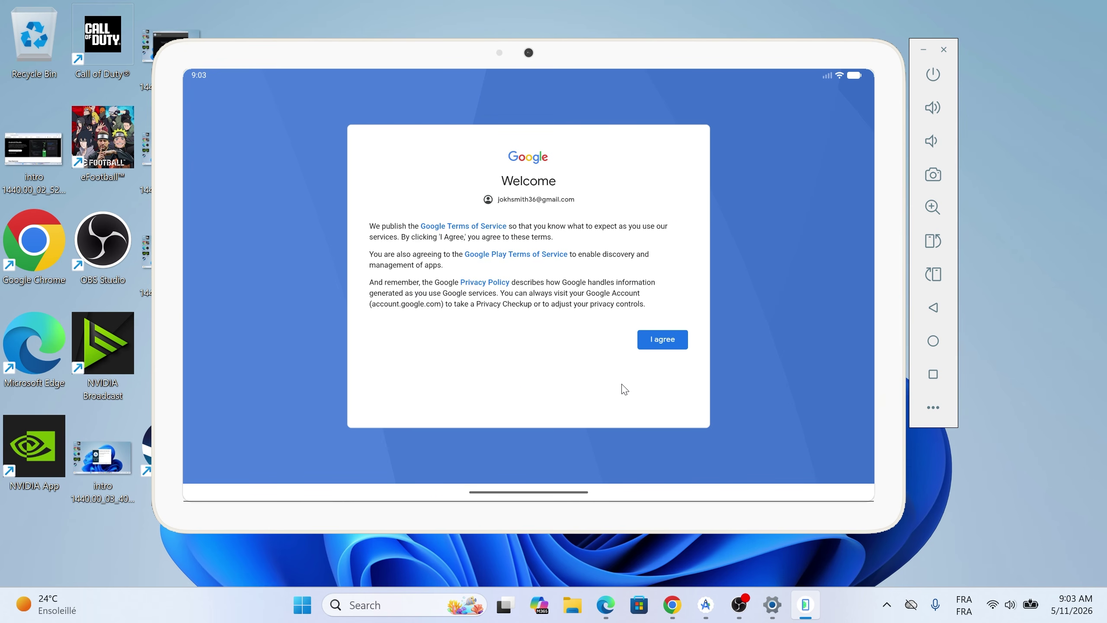
left_click(661, 340)
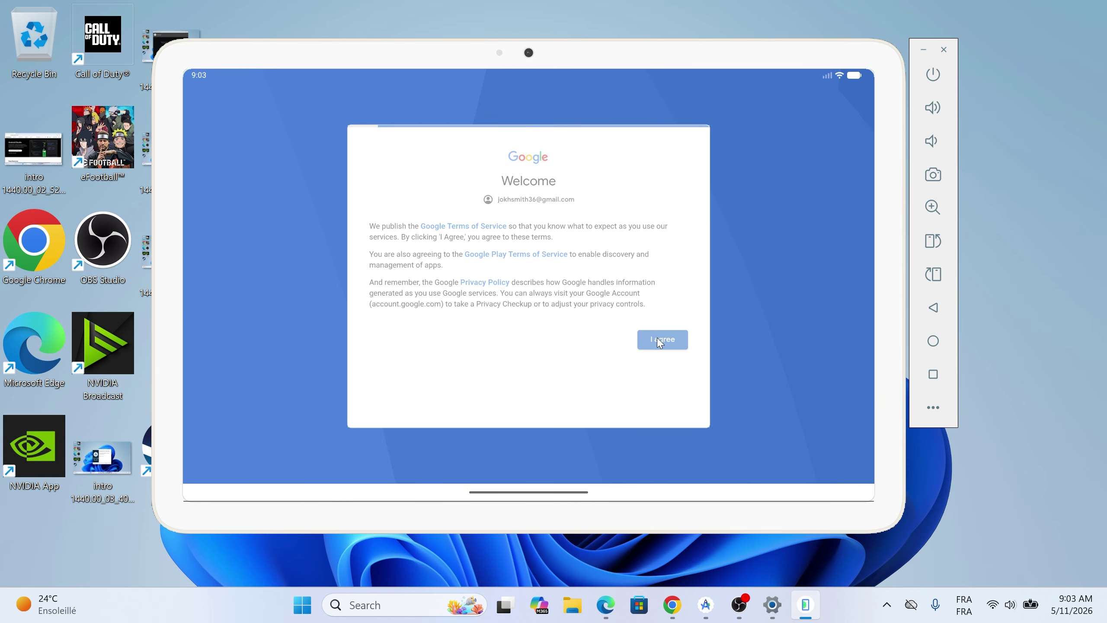
left_click(768, 464)
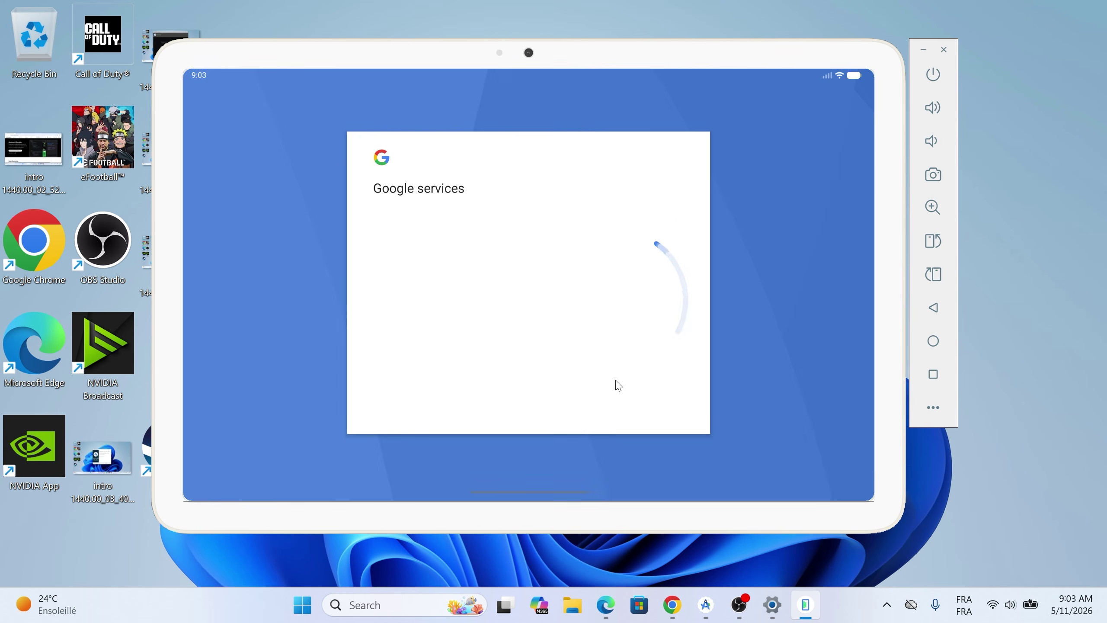
left_click(652, 425)
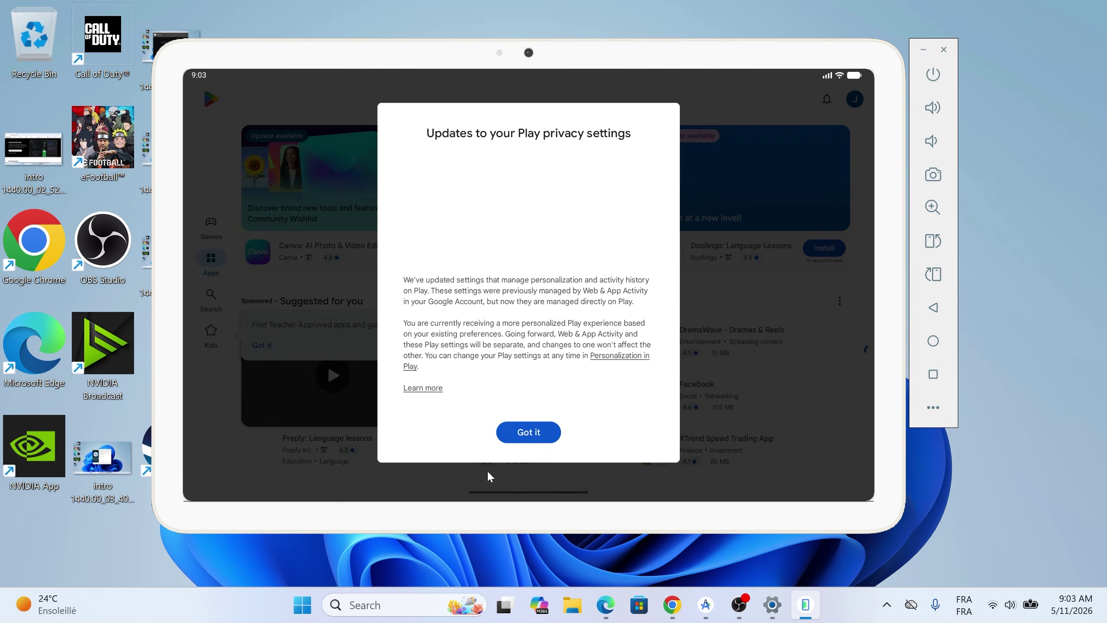
left_click(527, 432)
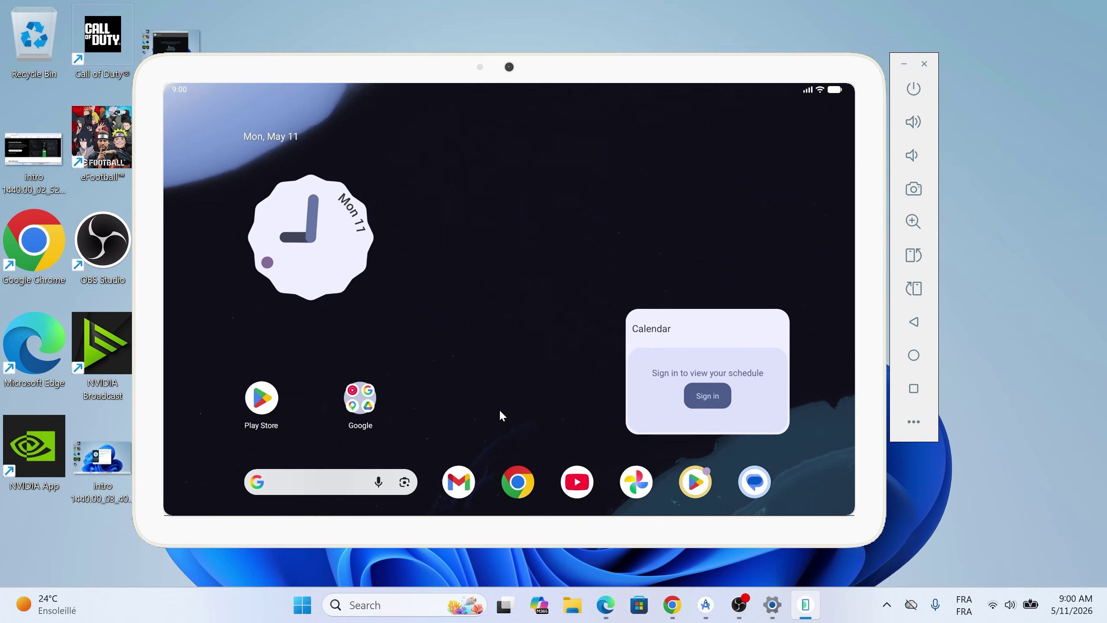
Open YouTube from the tablet's list of all apps and don't allow it to send notifications.
left_click_drag(499, 409, 496, 394)
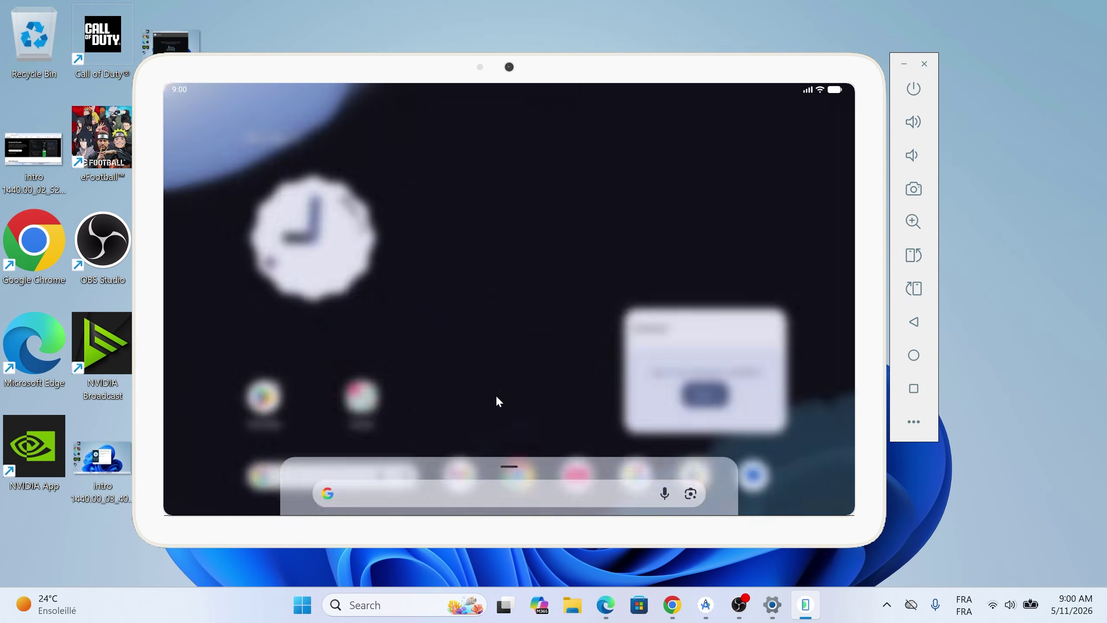
left_click(331, 464)
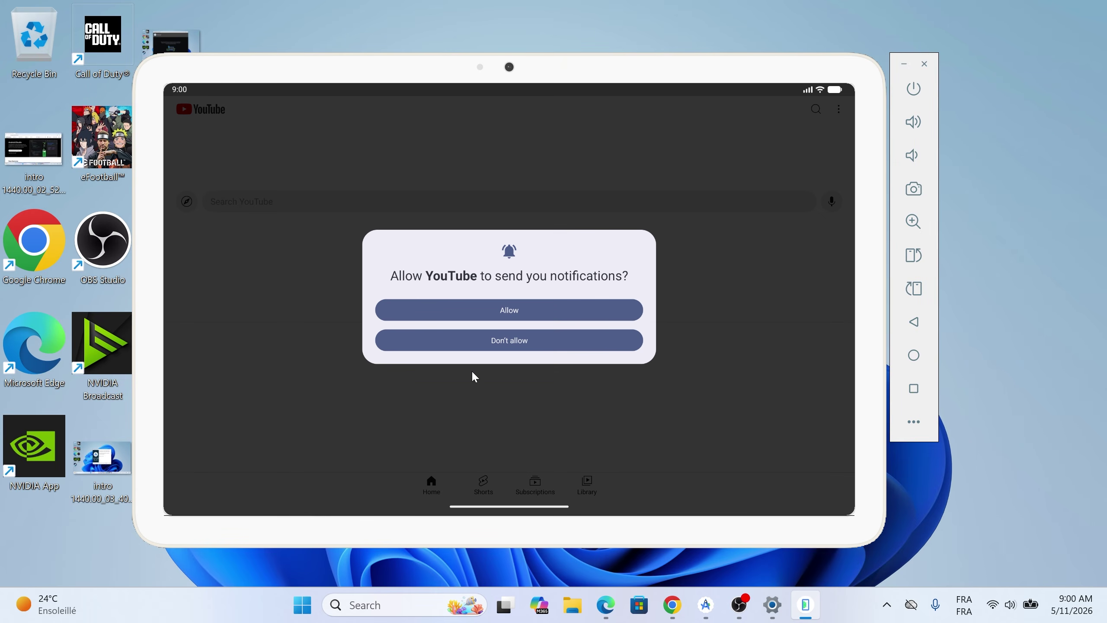
left_click(498, 342)
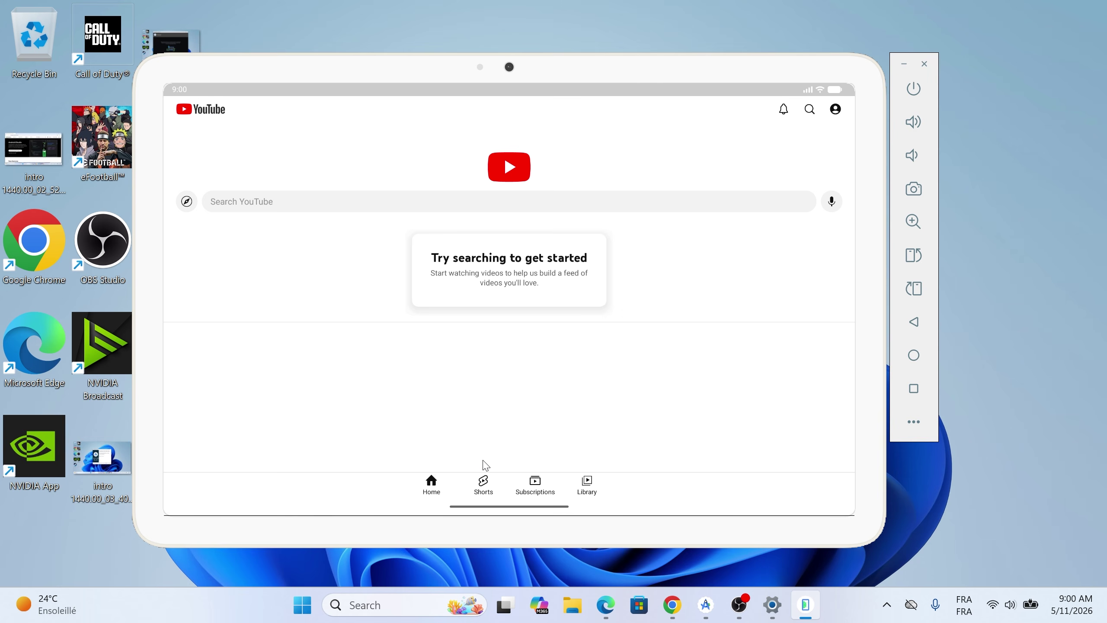
Search YouTube for "mrbeast", look through the results and play the video "I Stranded 100 People In The Wilderness For $250,000".
left_click(362, 202)
left_click(305, 109)
type("MR BEAST")
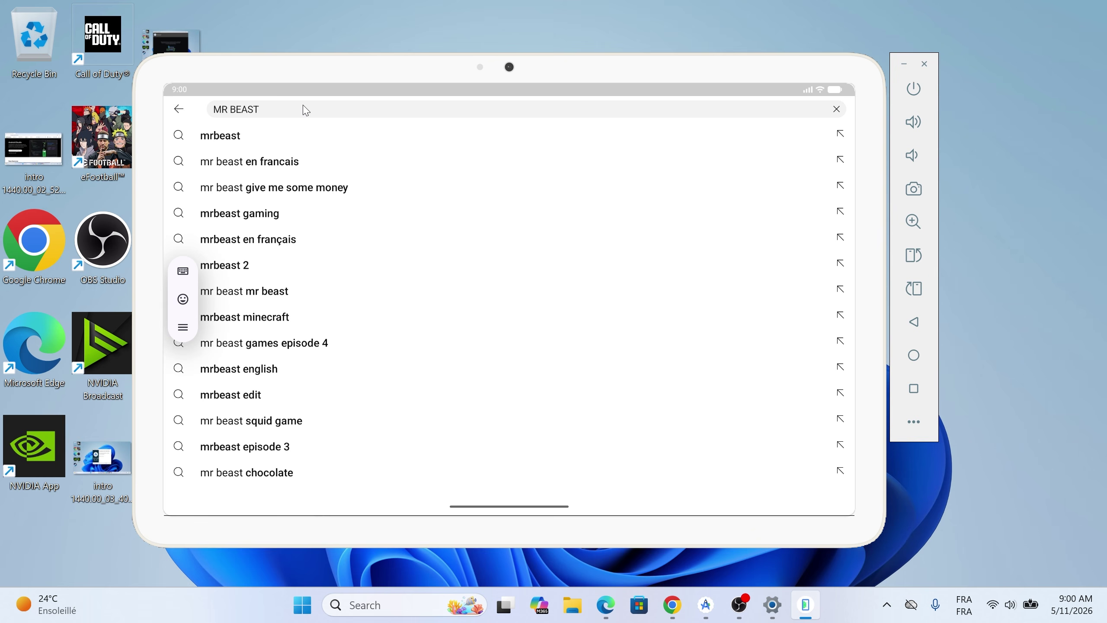
left_click(247, 137)
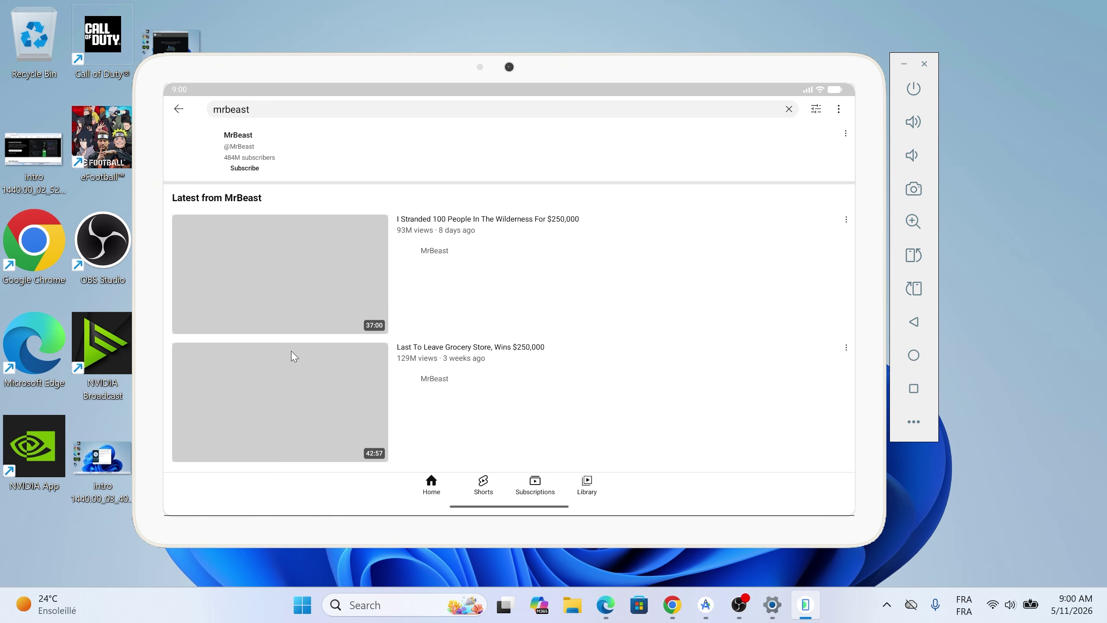
scroll(542, 272, "down", 10)
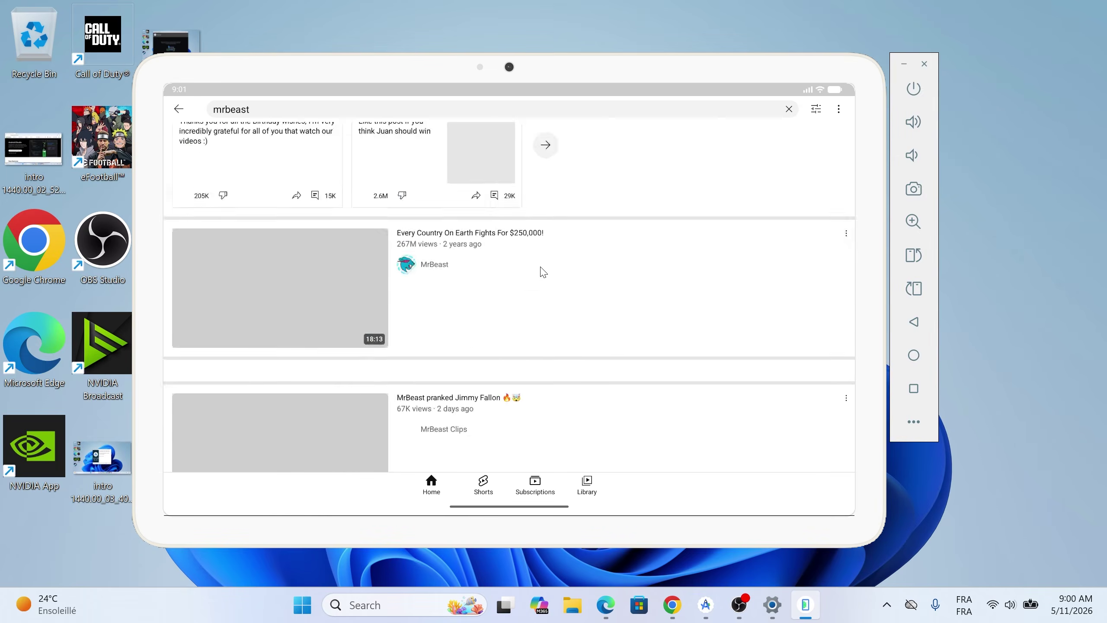
scroll(542, 272, "up", 10)
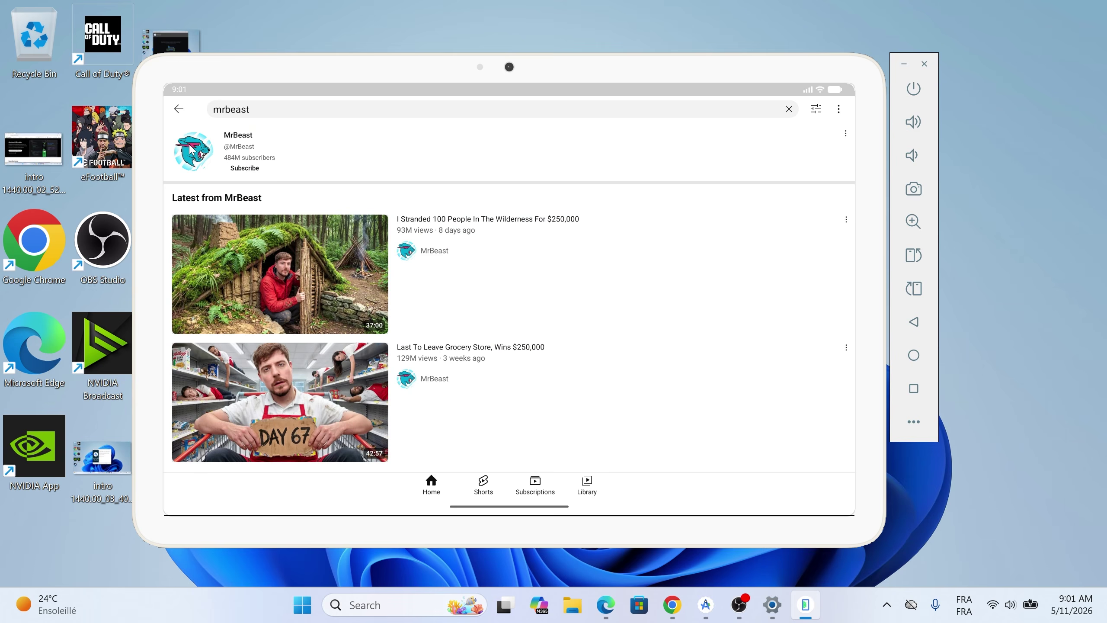
left_click(255, 242)
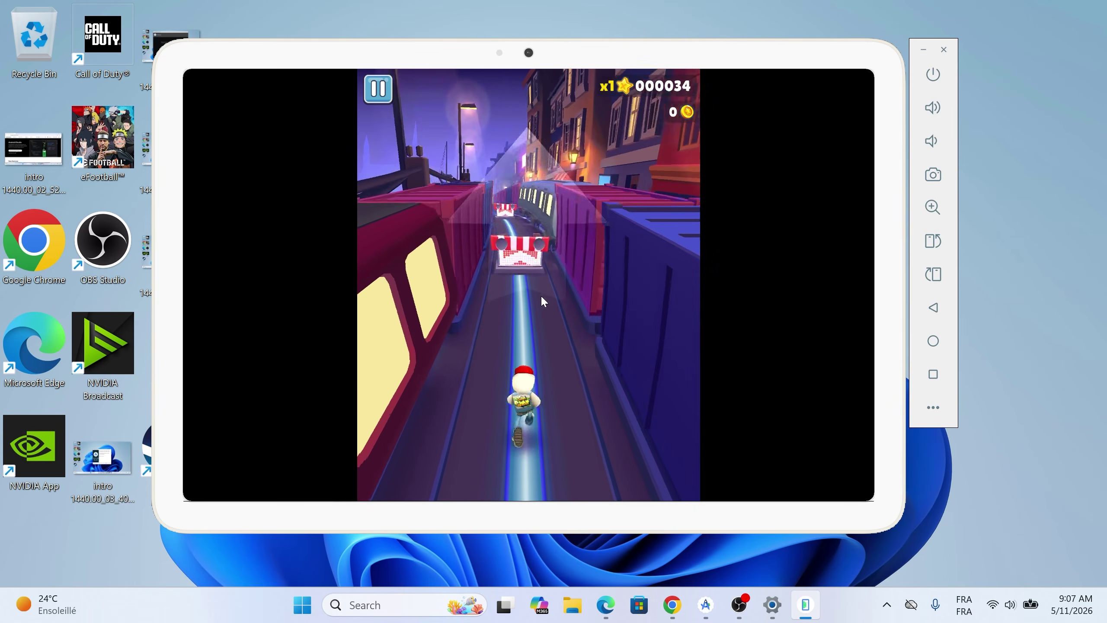
Play Subway Surfers, making the runner jump over the low barriers, roll under the raised barrier and switch to the left track.
key("Up")
key("Up")
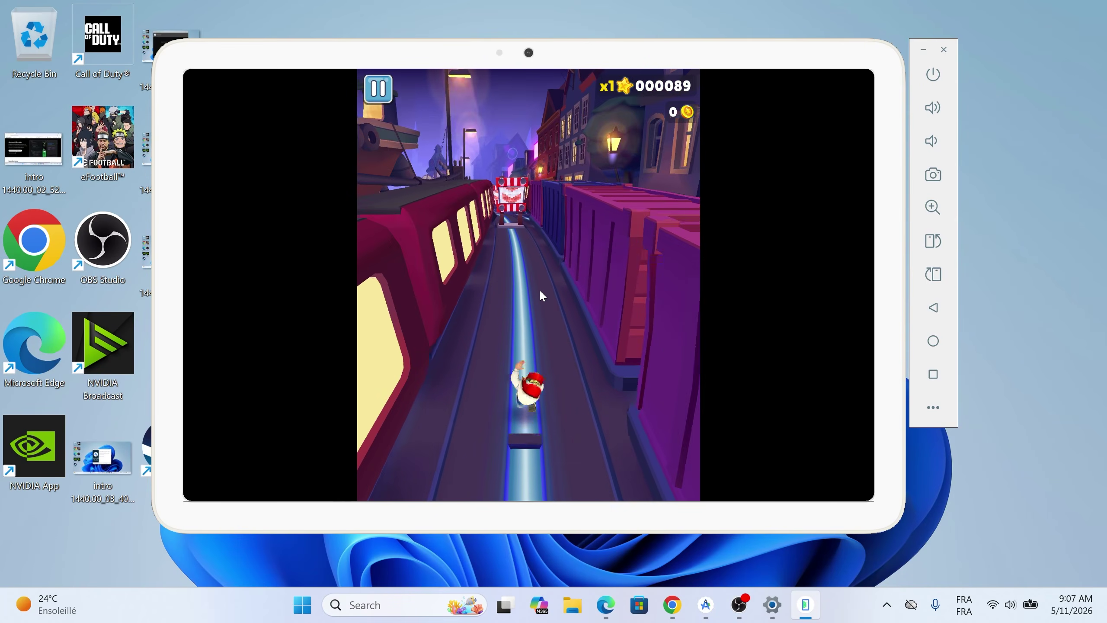
key("Down")
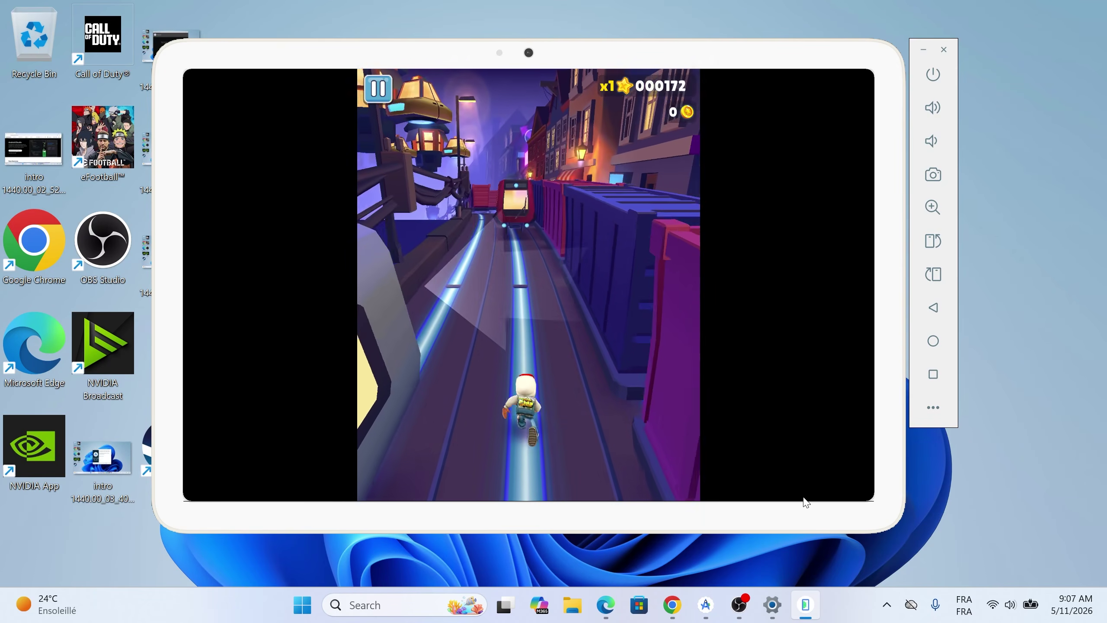
key("Left")
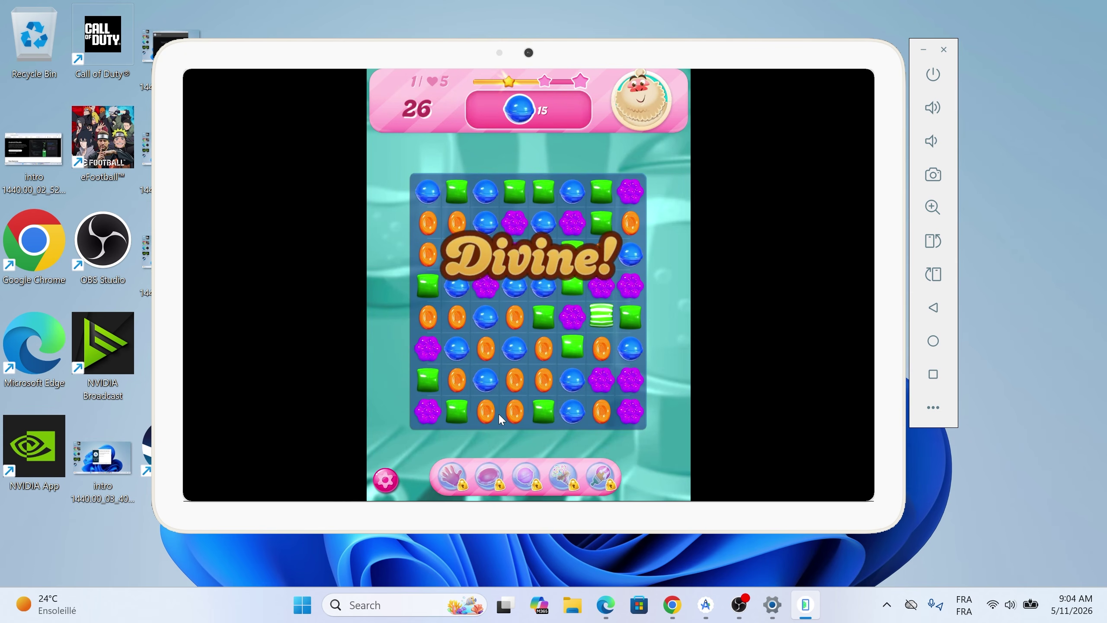
In Candy Crush Saga, swap the striped green candy with its left neighbour and the seventh row's second candy with its right neighbour.
left_click_drag(602, 317, 580, 327)
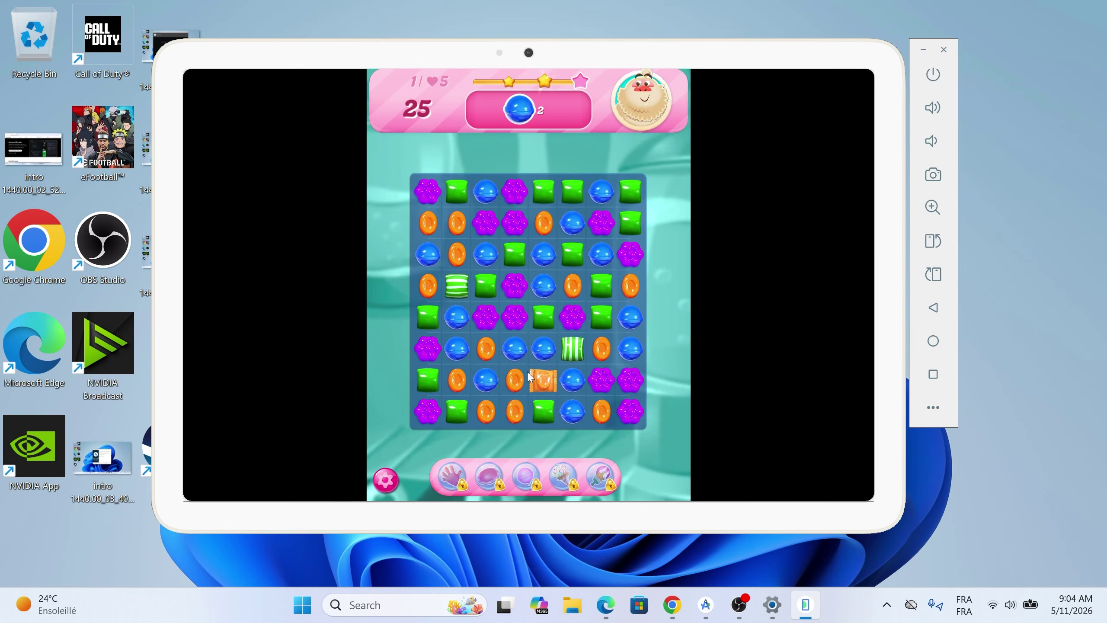
left_click_drag(459, 388, 485, 387)
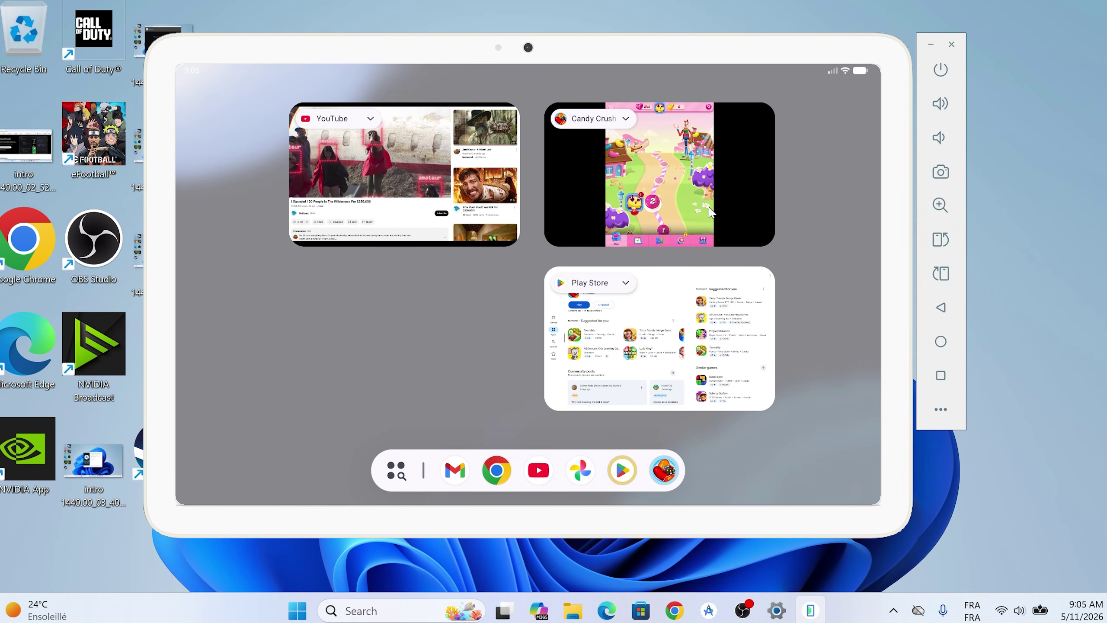
Close Candy Crush Saga from the recent apps and install Subway Surfers from the Play Store's similar games.
left_click_drag(711, 213, 709, 140)
left_click(555, 334)
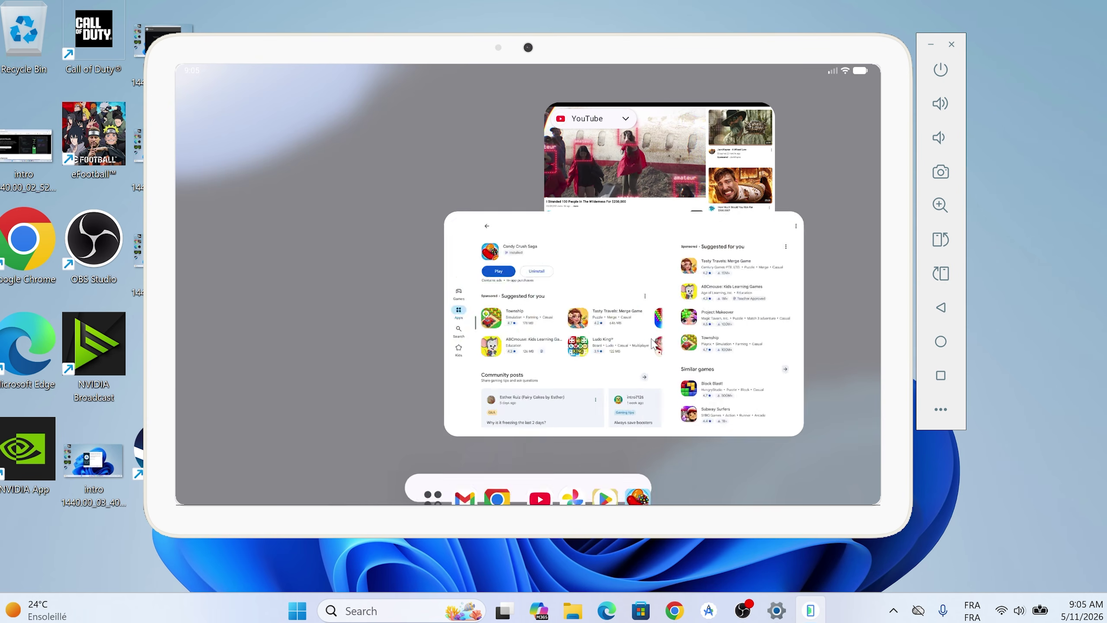
left_click(683, 456)
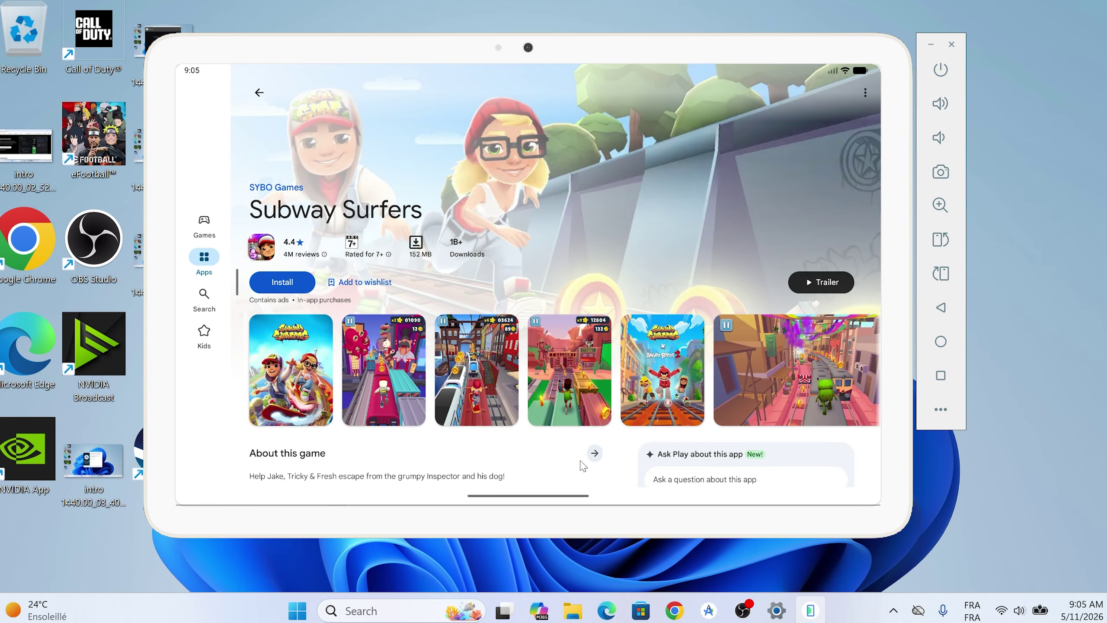
left_click(264, 283)
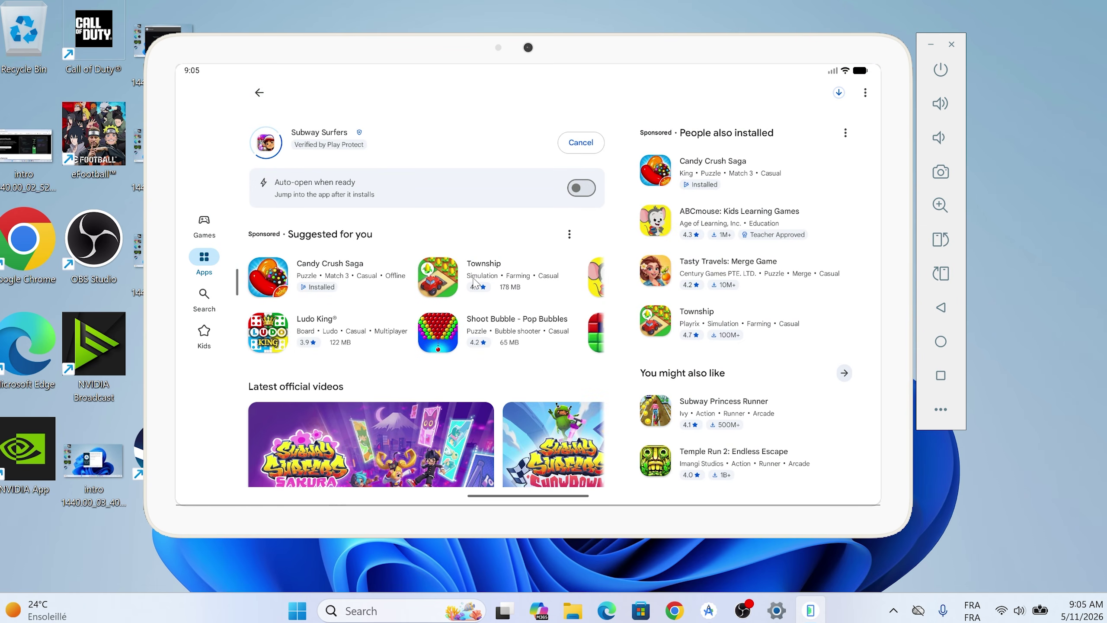